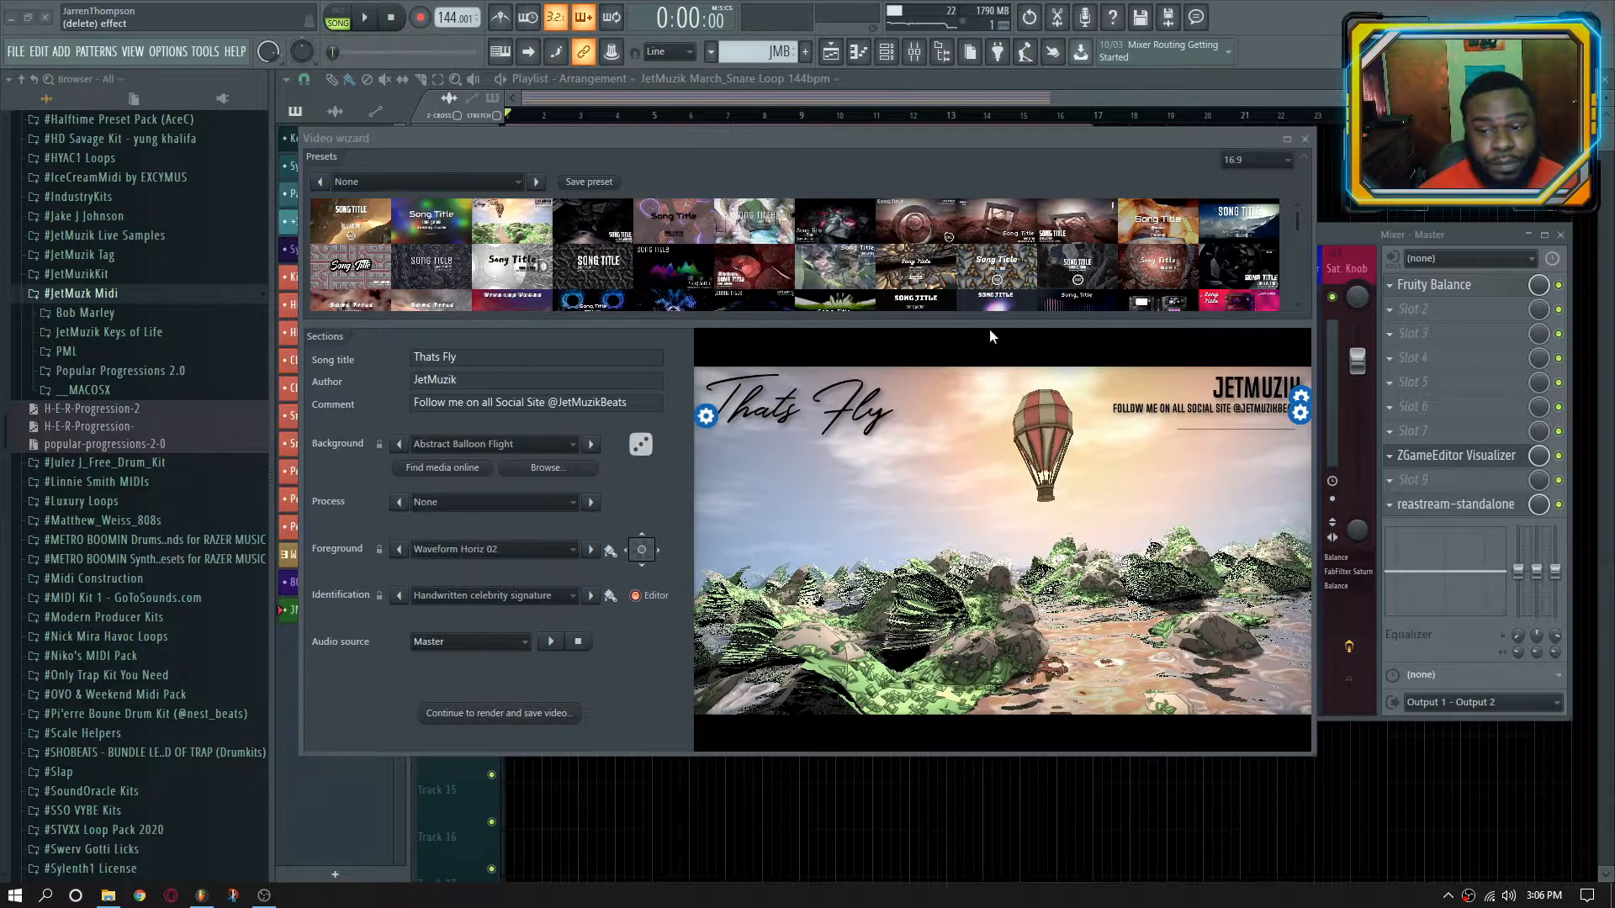
# Look through the preset thumbnails in the Video wizard
pyautogui.click(1305, 142)
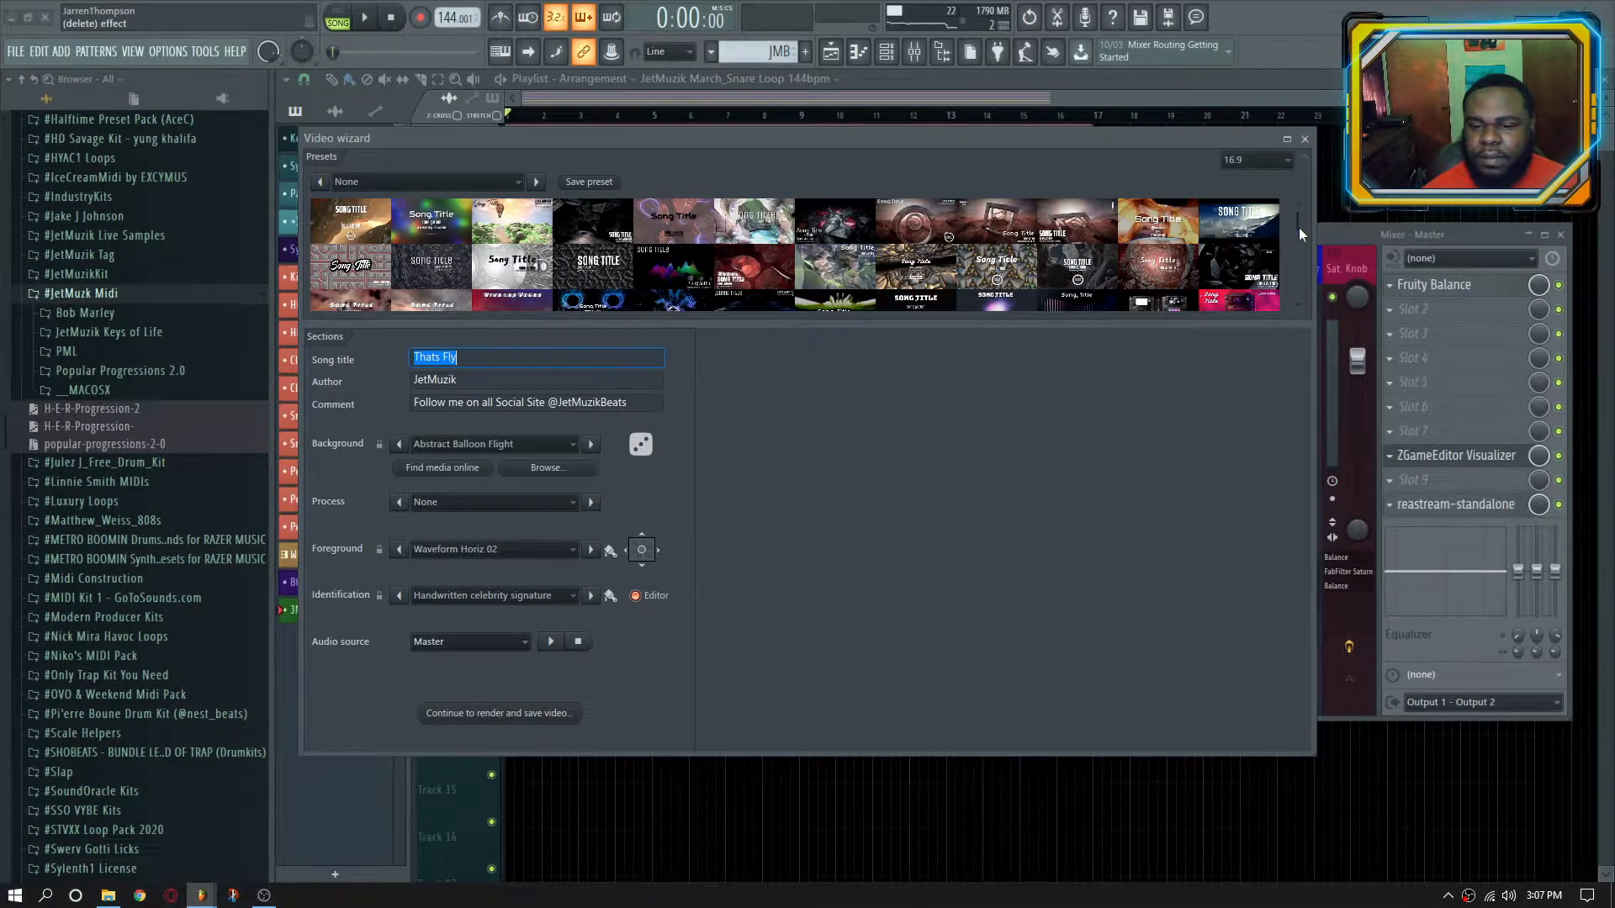
pyautogui.scroll(-2, 1299, 227)
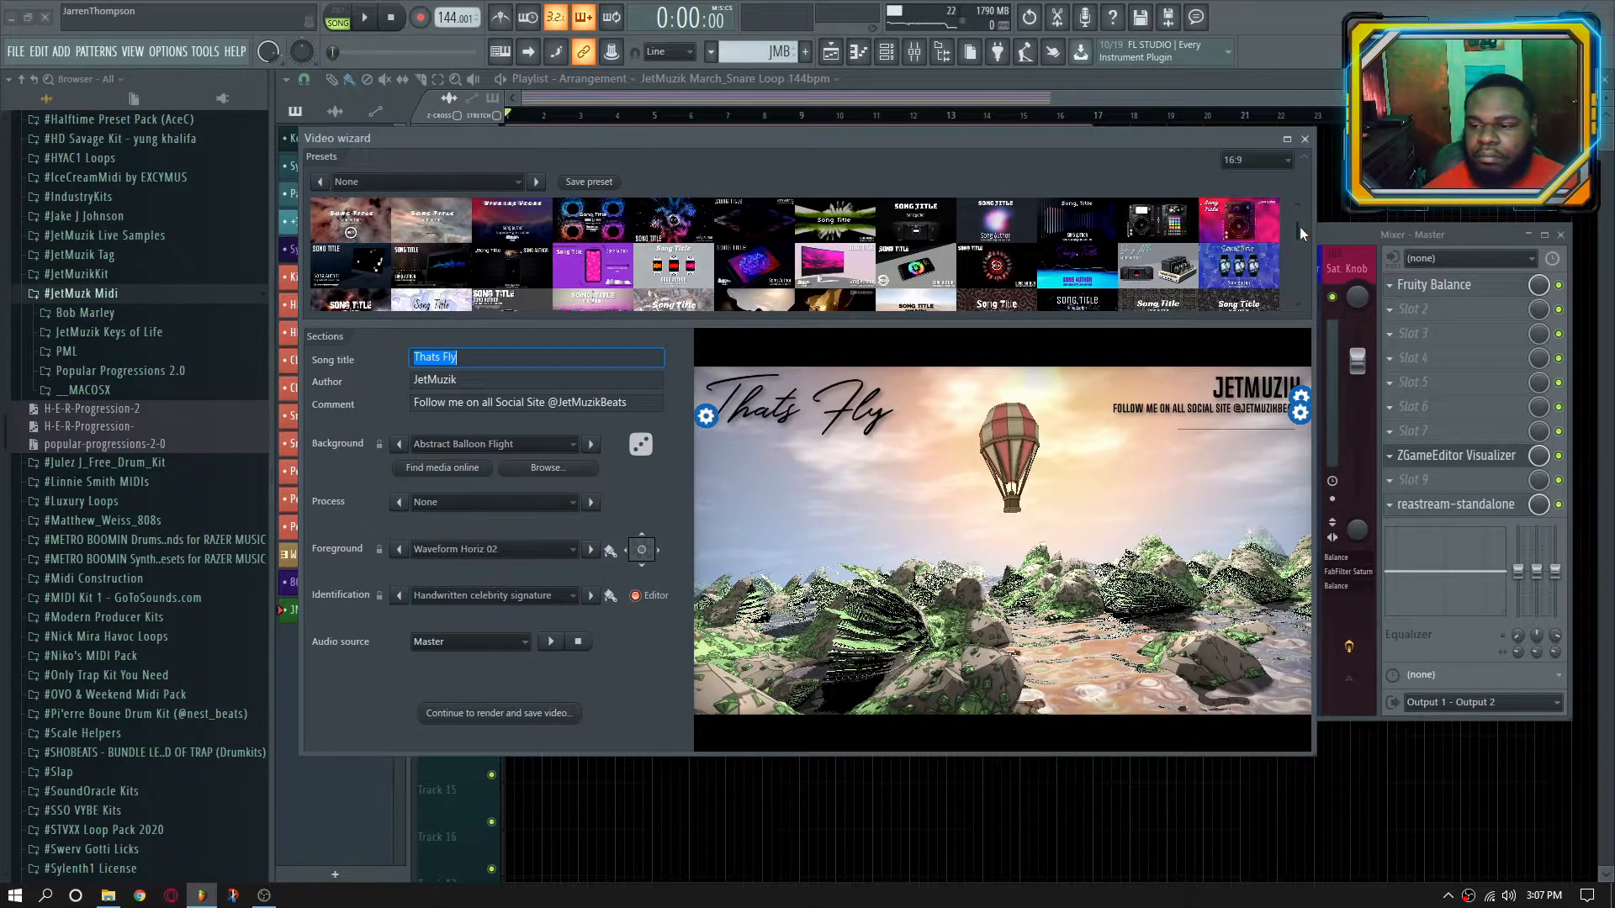
pyautogui.moveTo(1298, 239); pyautogui.dragTo(1296, 207)
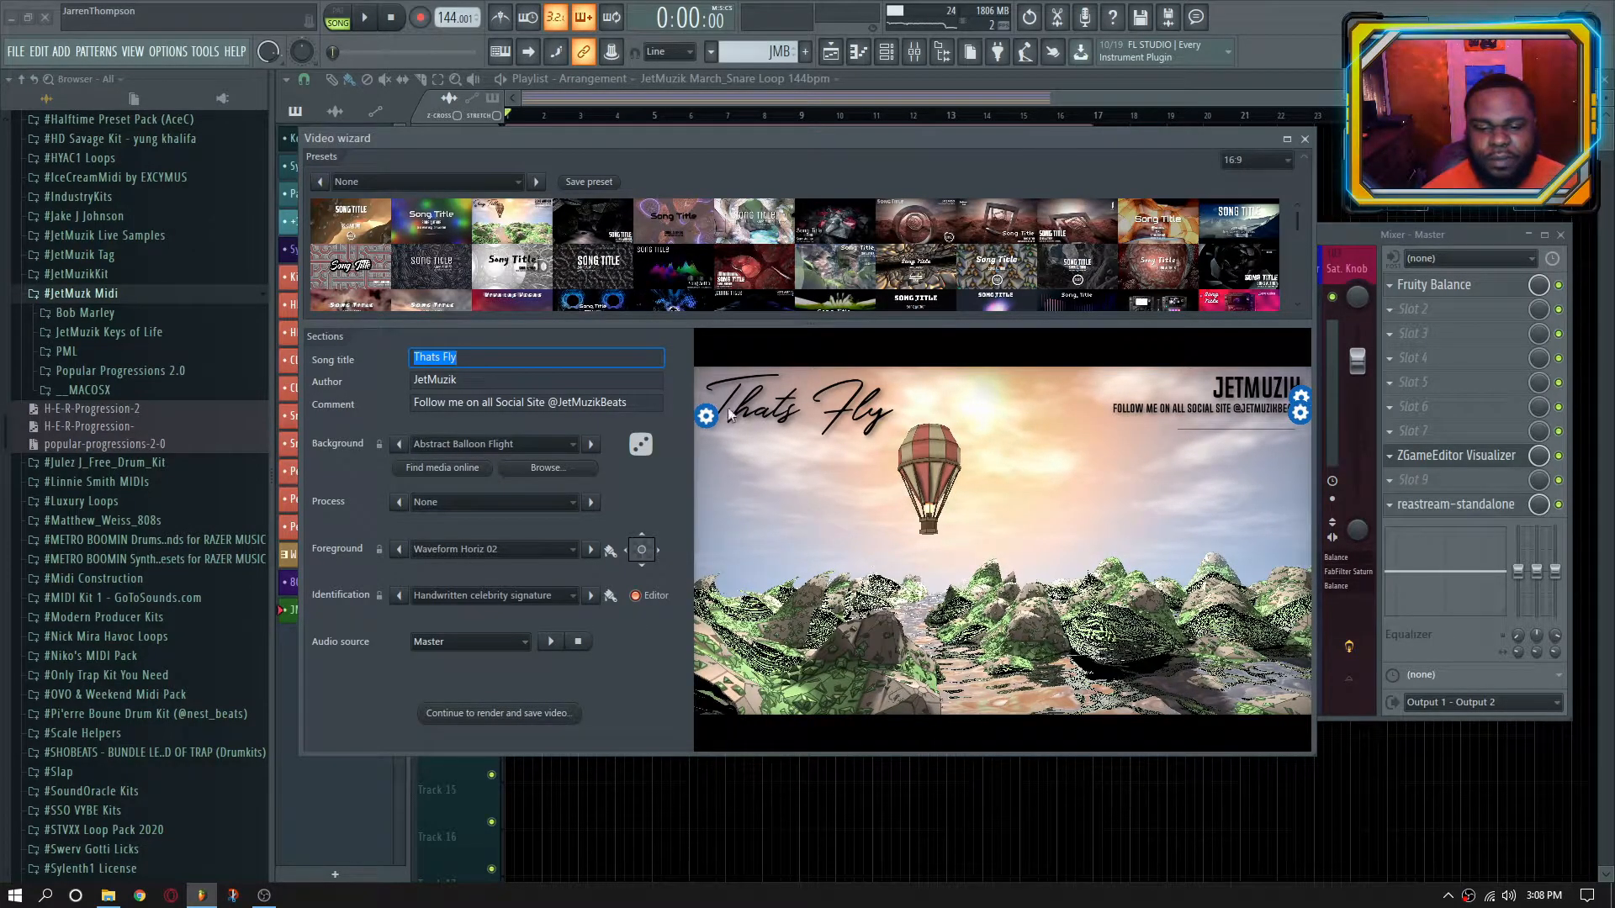
# Move the Video wizard window aside to view the ZGameEditor Visualizer behind it, and return it over the Visualizer
pyautogui.moveTo(527, 136); pyautogui.dragTo(653, 240)
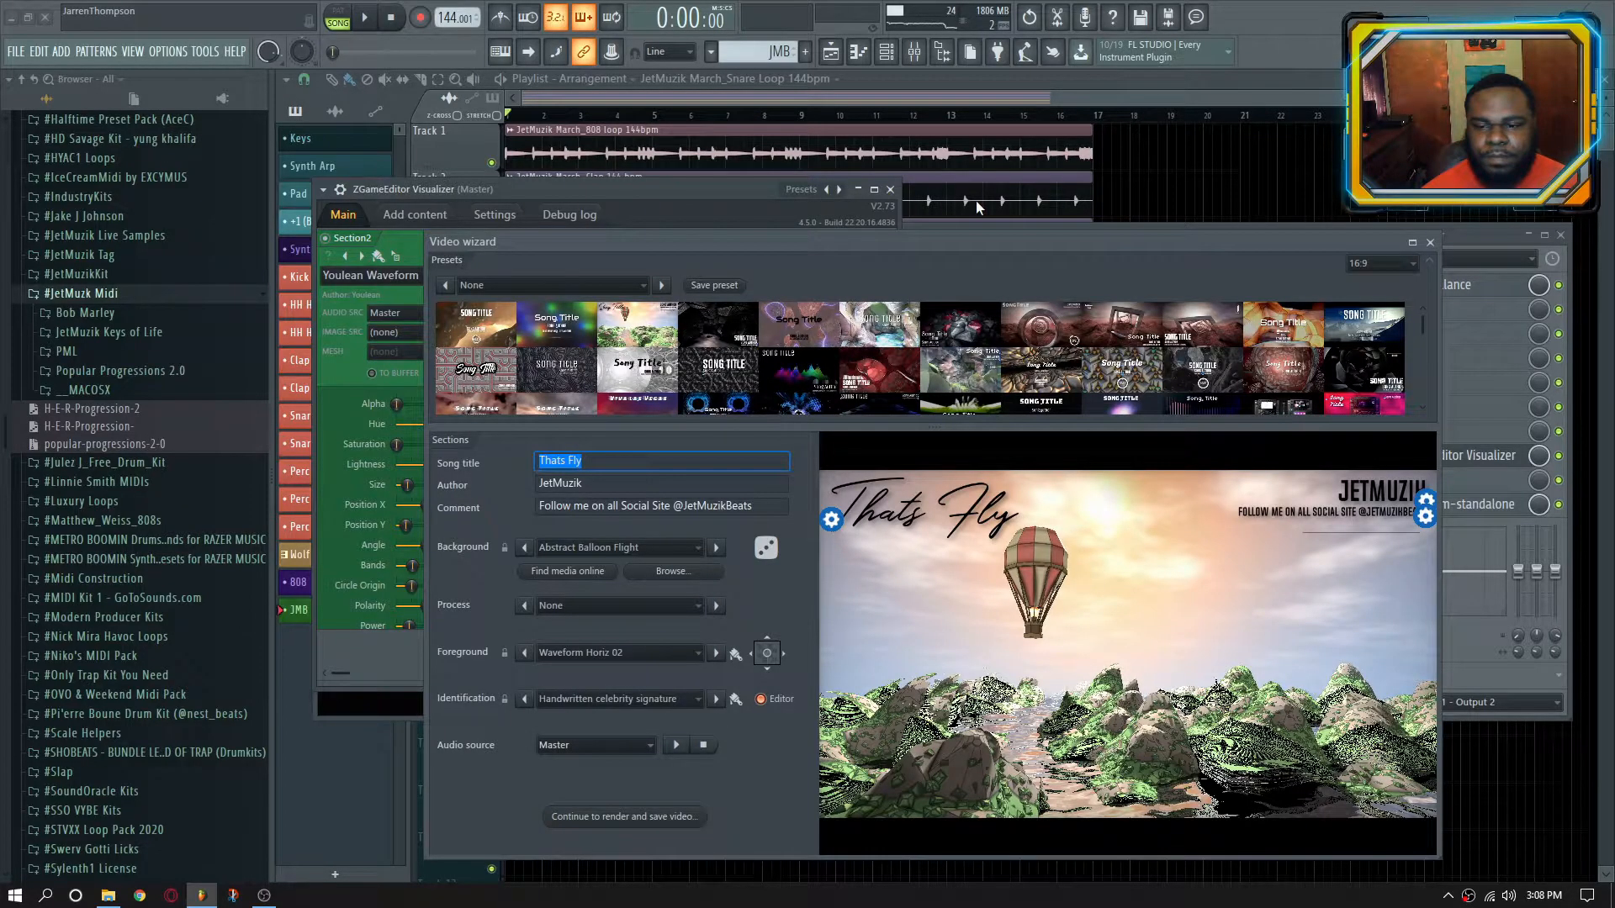
pyautogui.moveTo(849, 241); pyautogui.dragTo(791, 149)
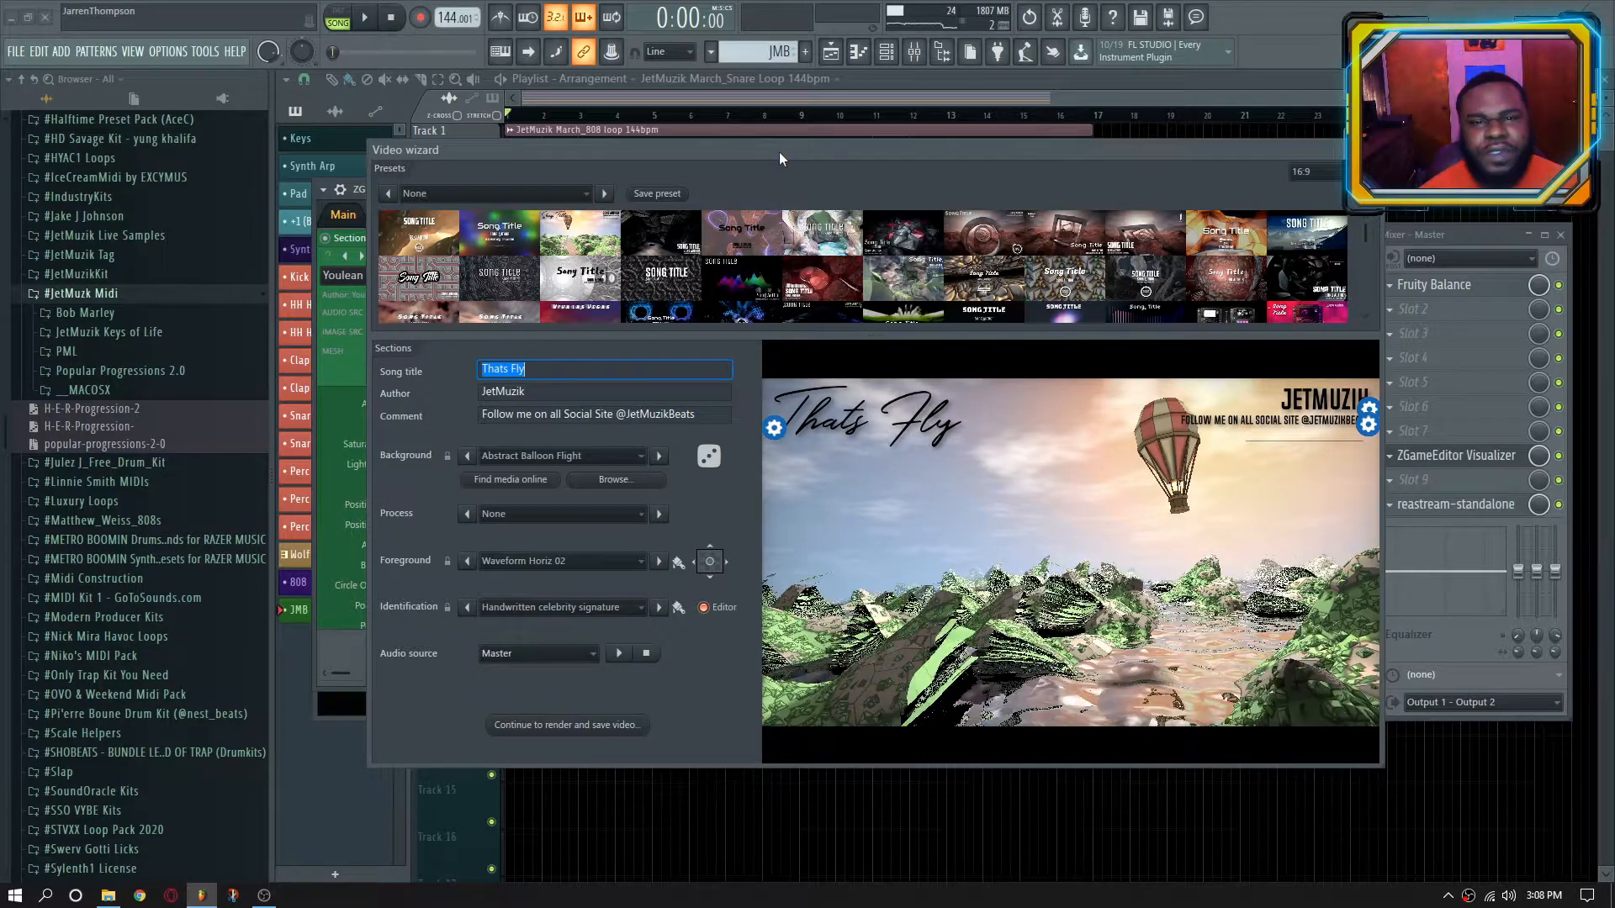
pyautogui.moveTo(779, 151); pyautogui.dragTo(744, 491)
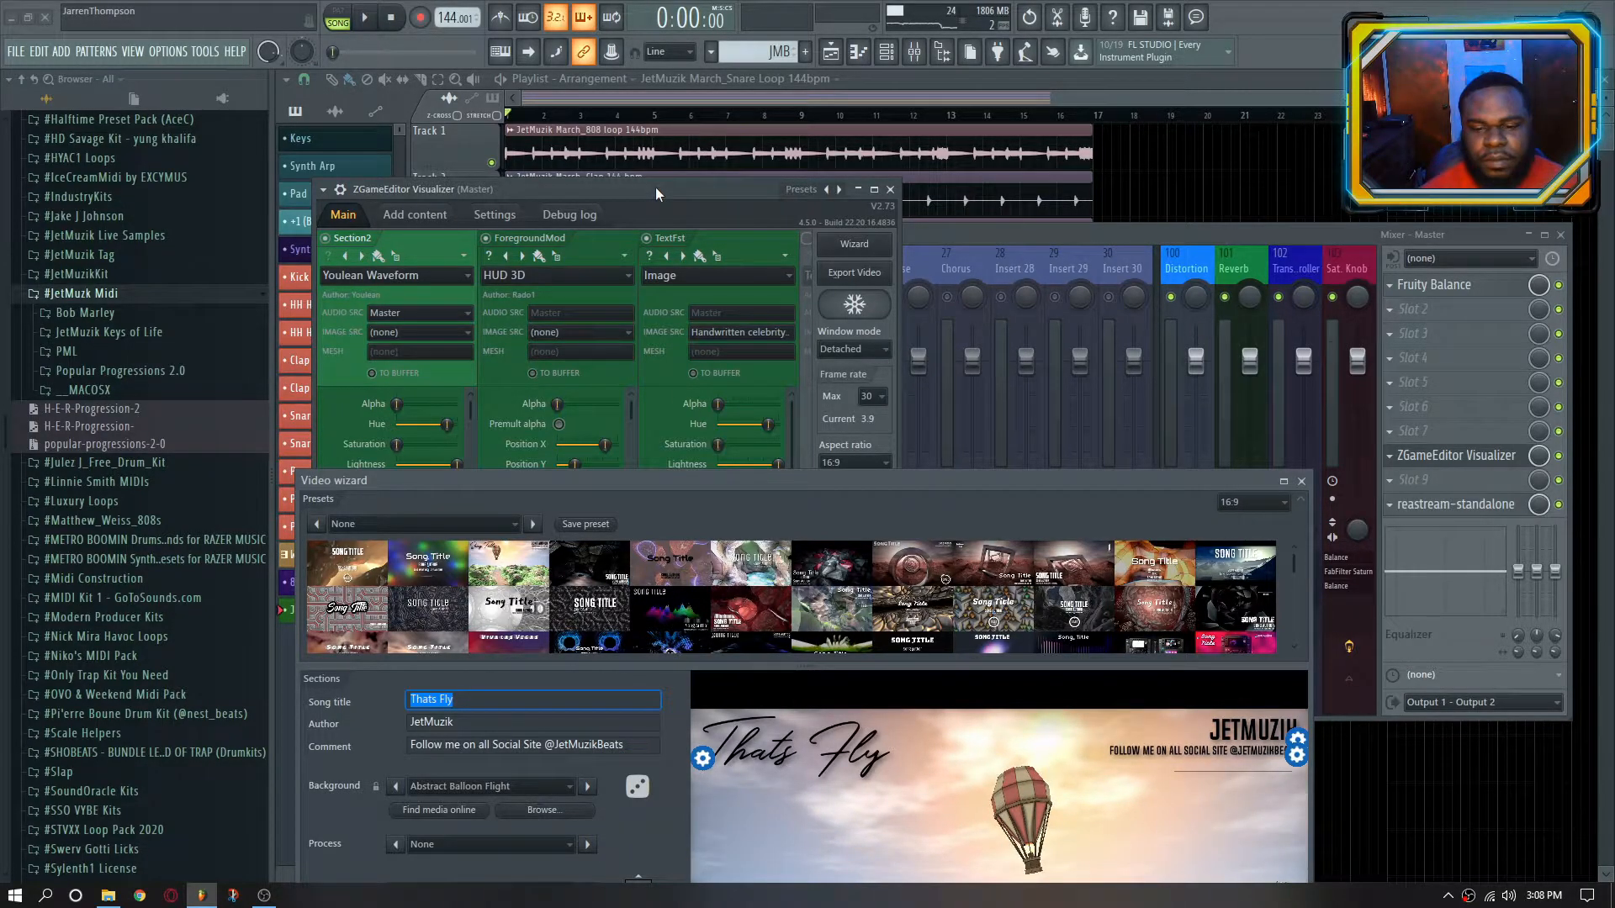
pyautogui.moveTo(657, 481); pyautogui.dragTo(689, 117)
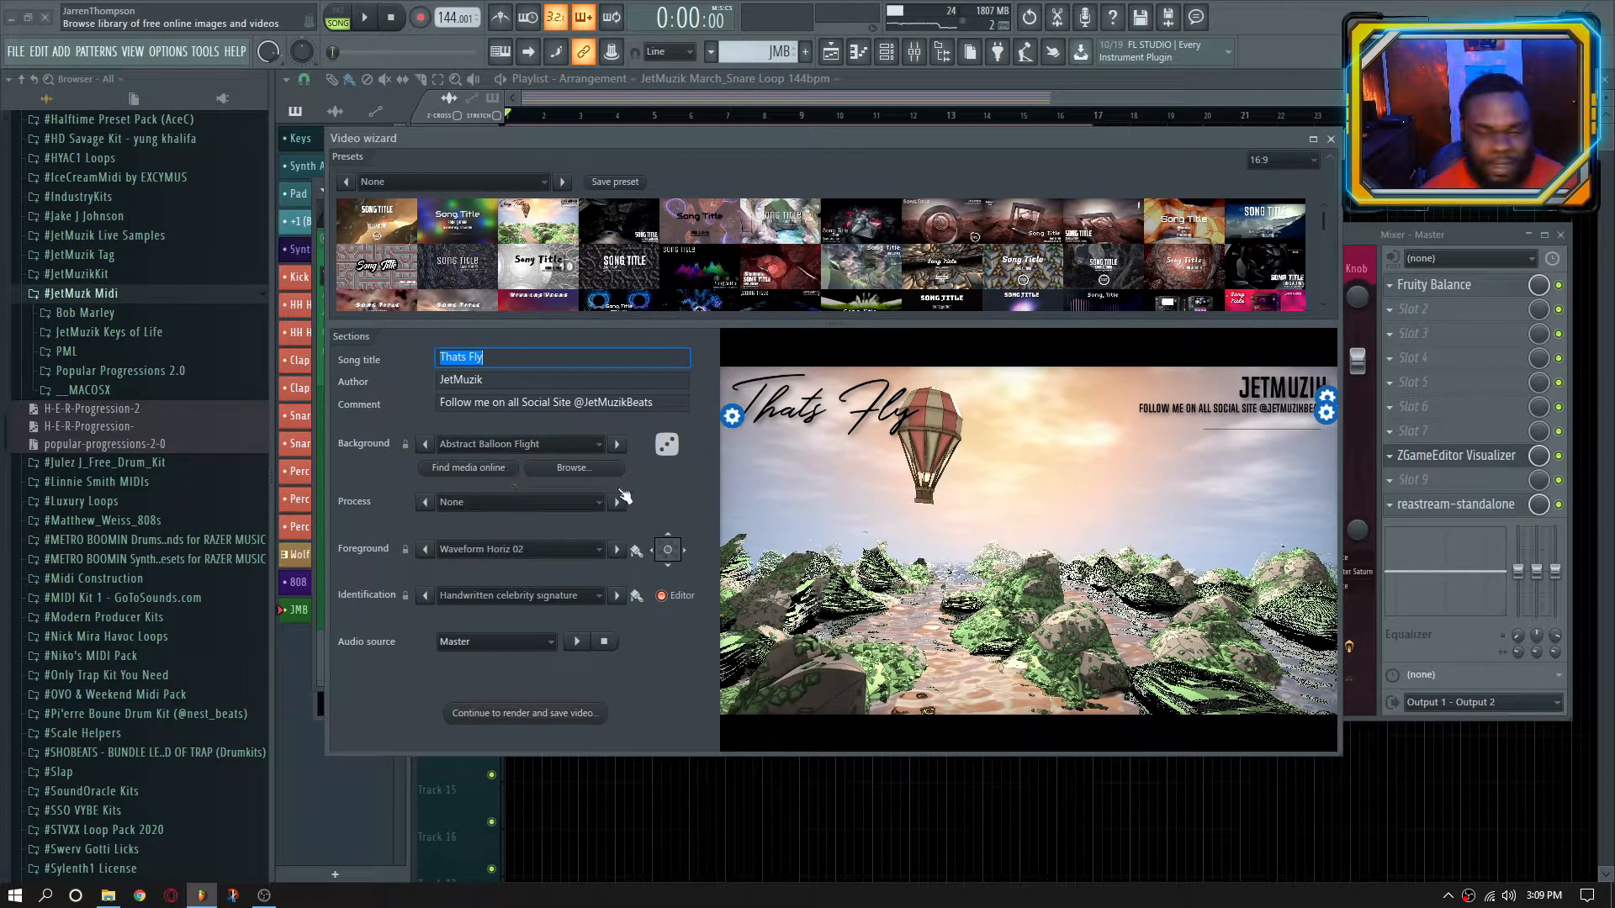
# Try the AudioShake process on the video during song playback, stop playback and set the process back to None
pyautogui.click(514, 503)
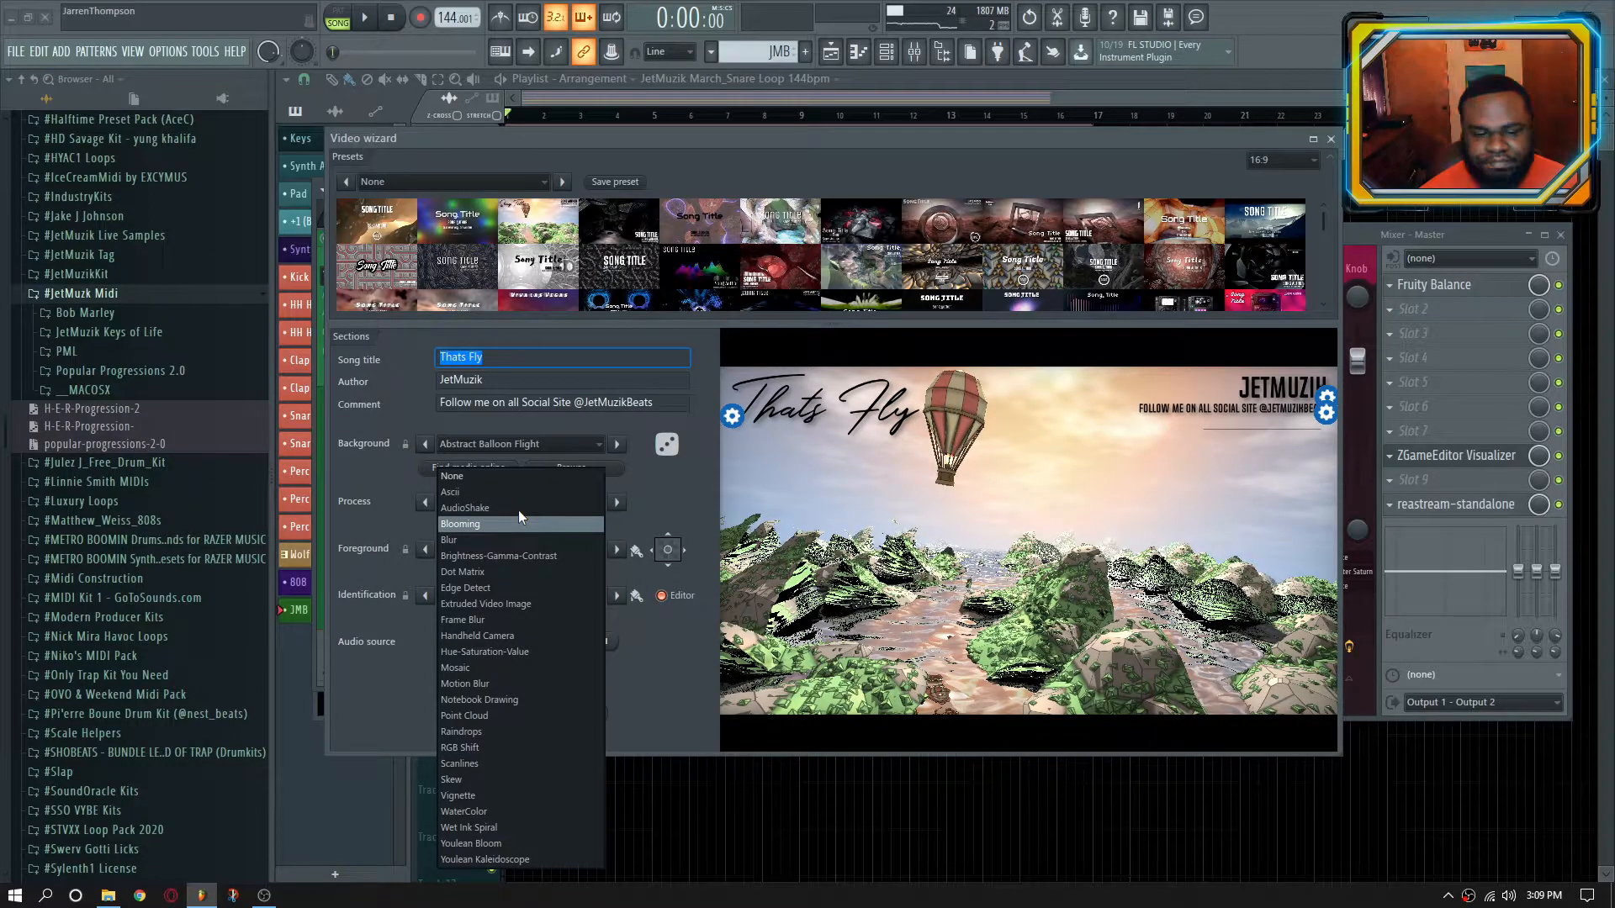
pyautogui.click(518, 508)
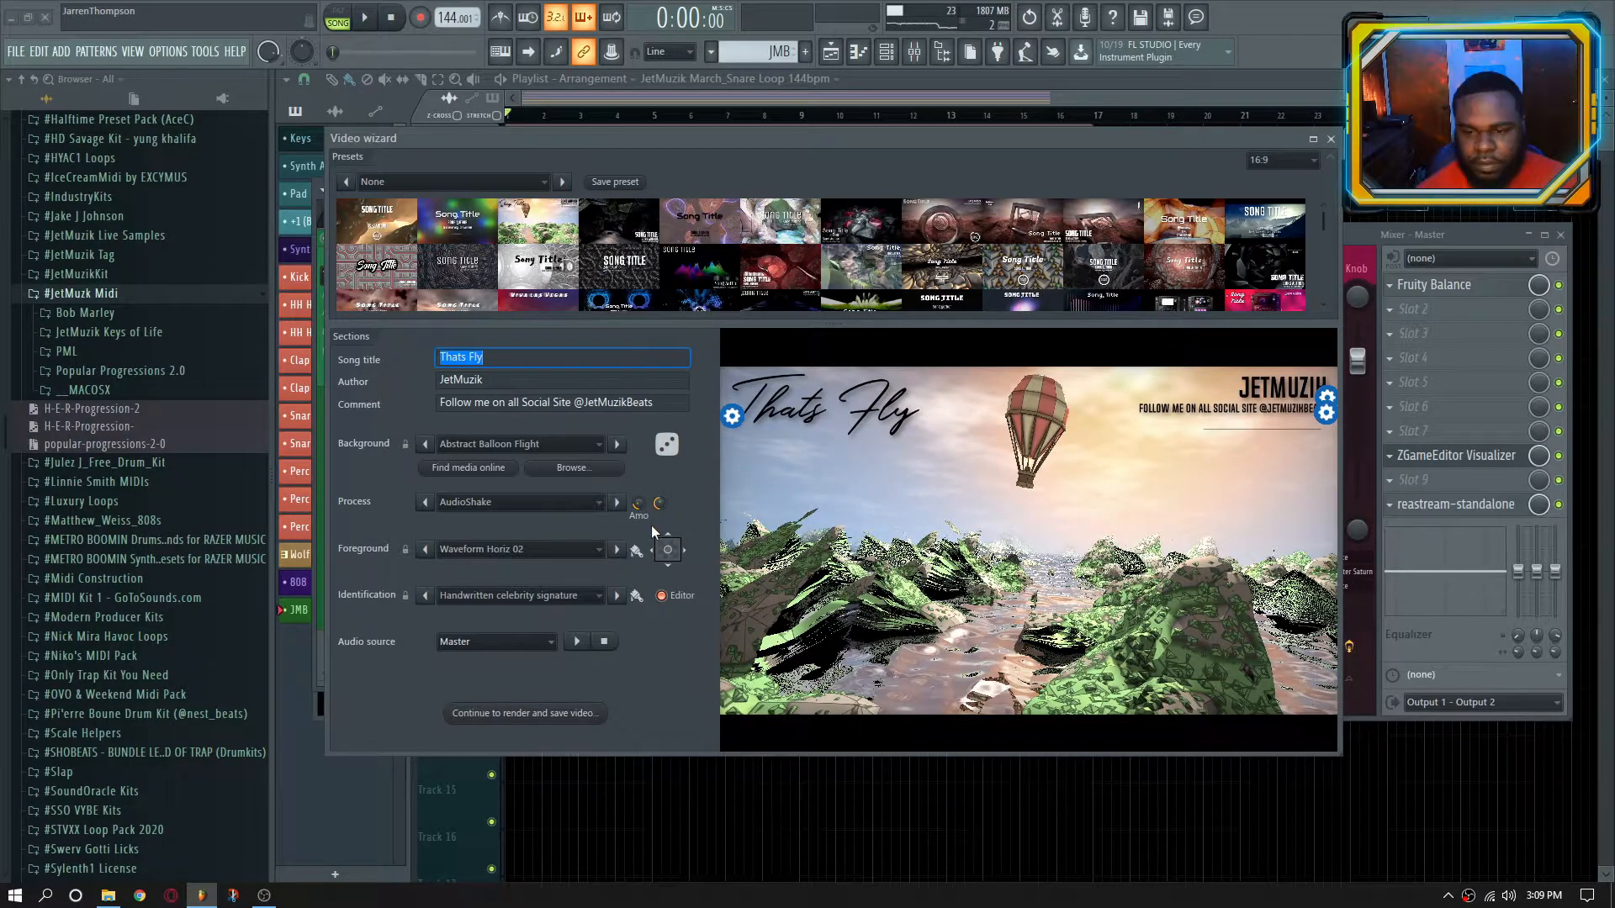
pyautogui.press('space')
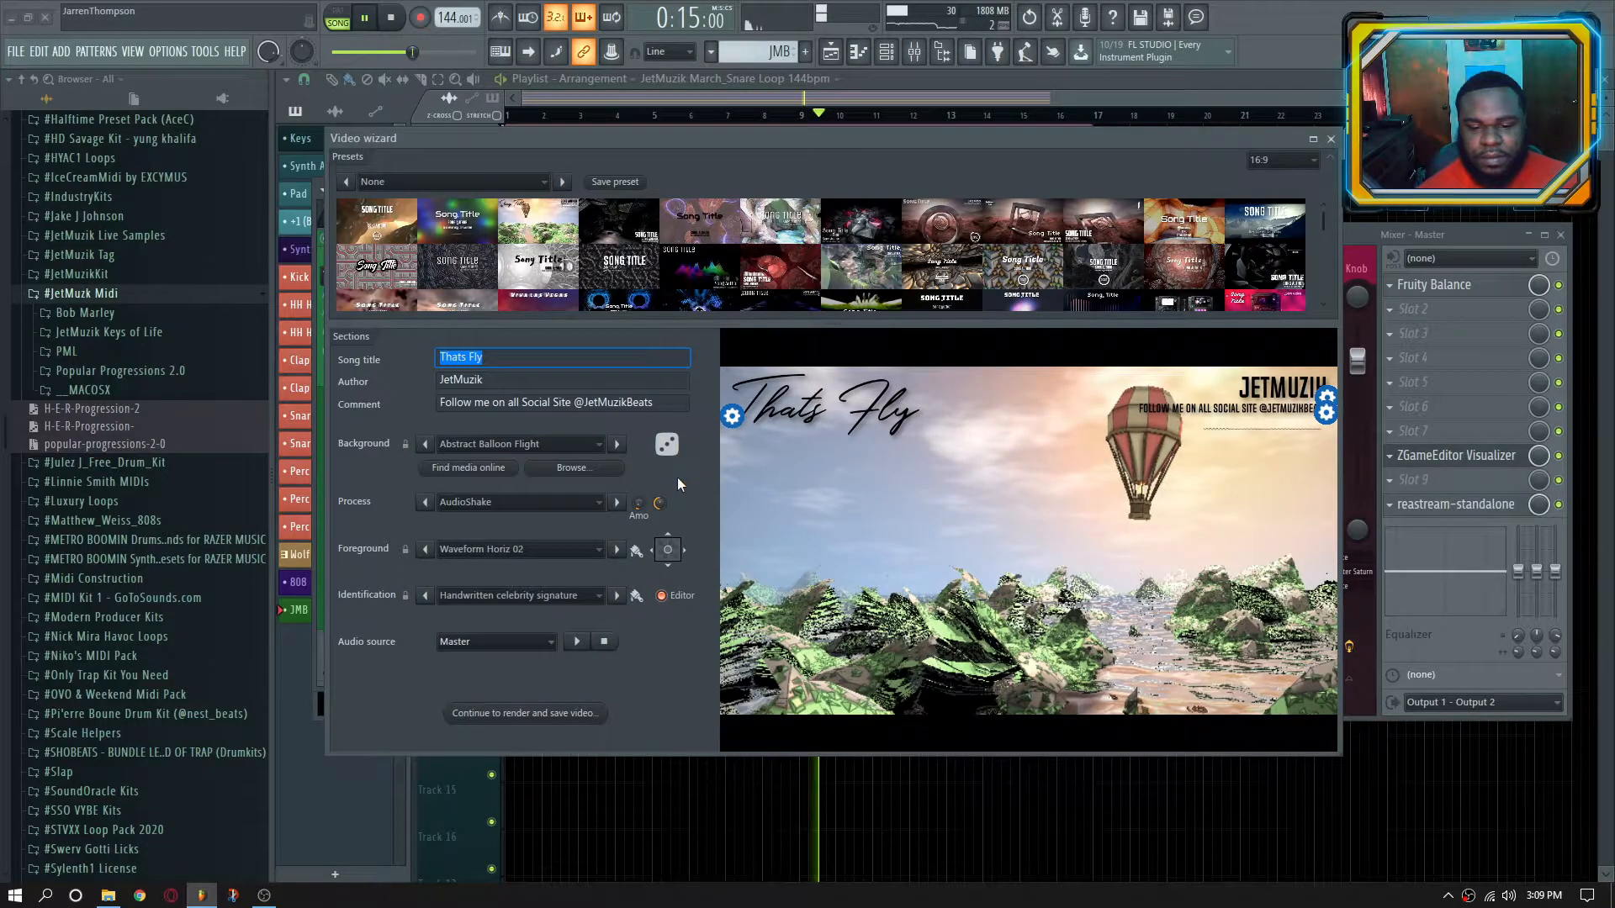
pyautogui.press('space')
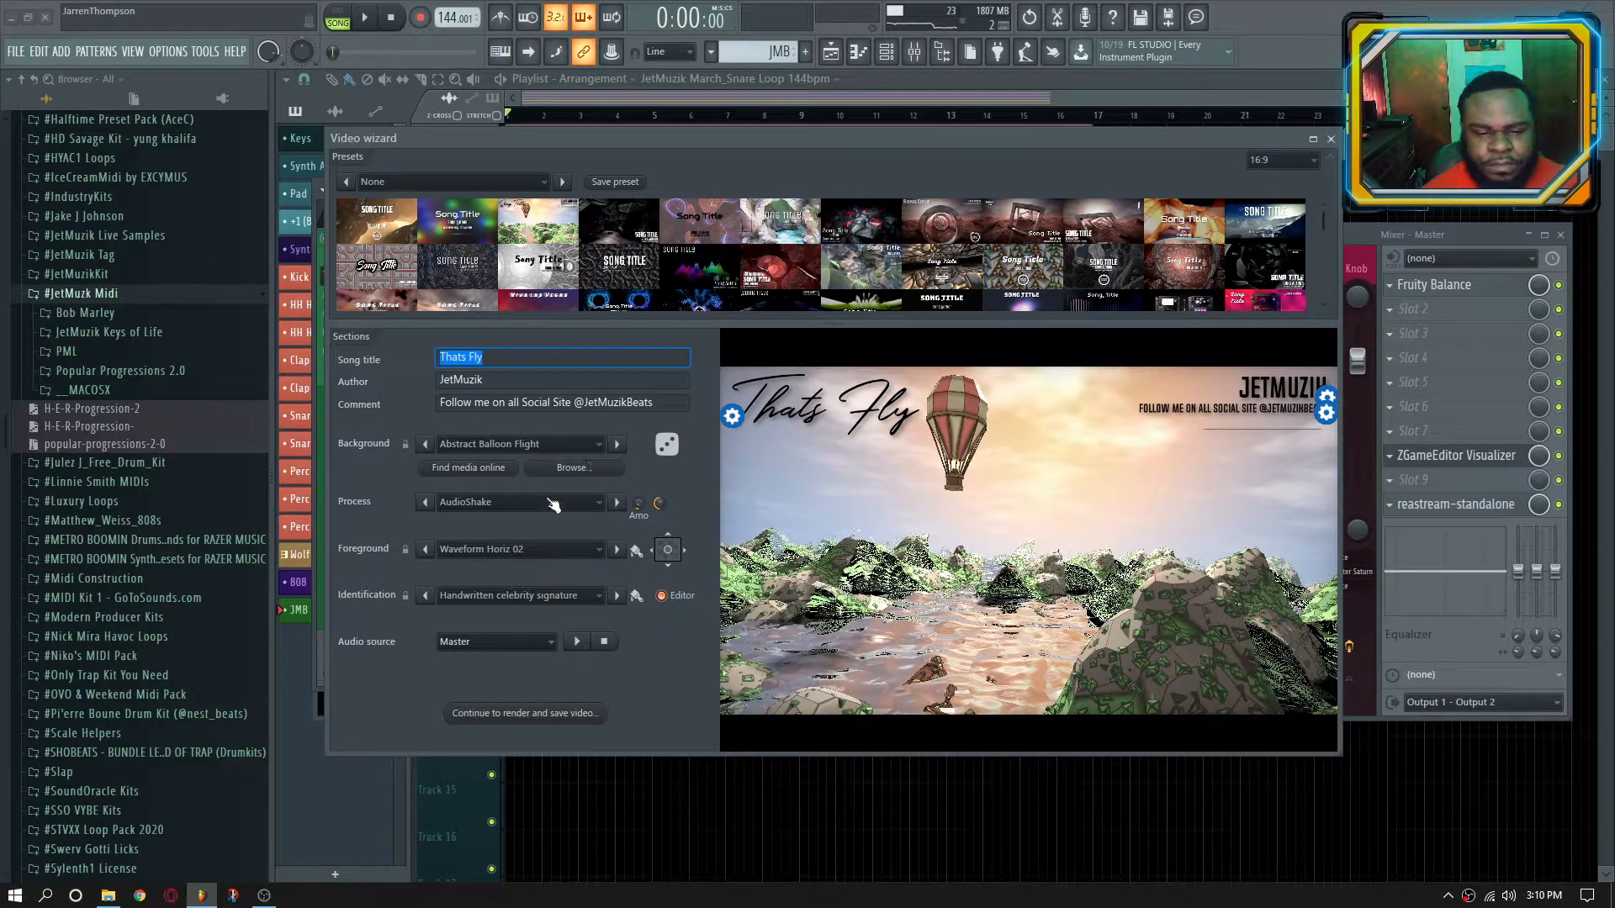
pyautogui.click(485, 503)
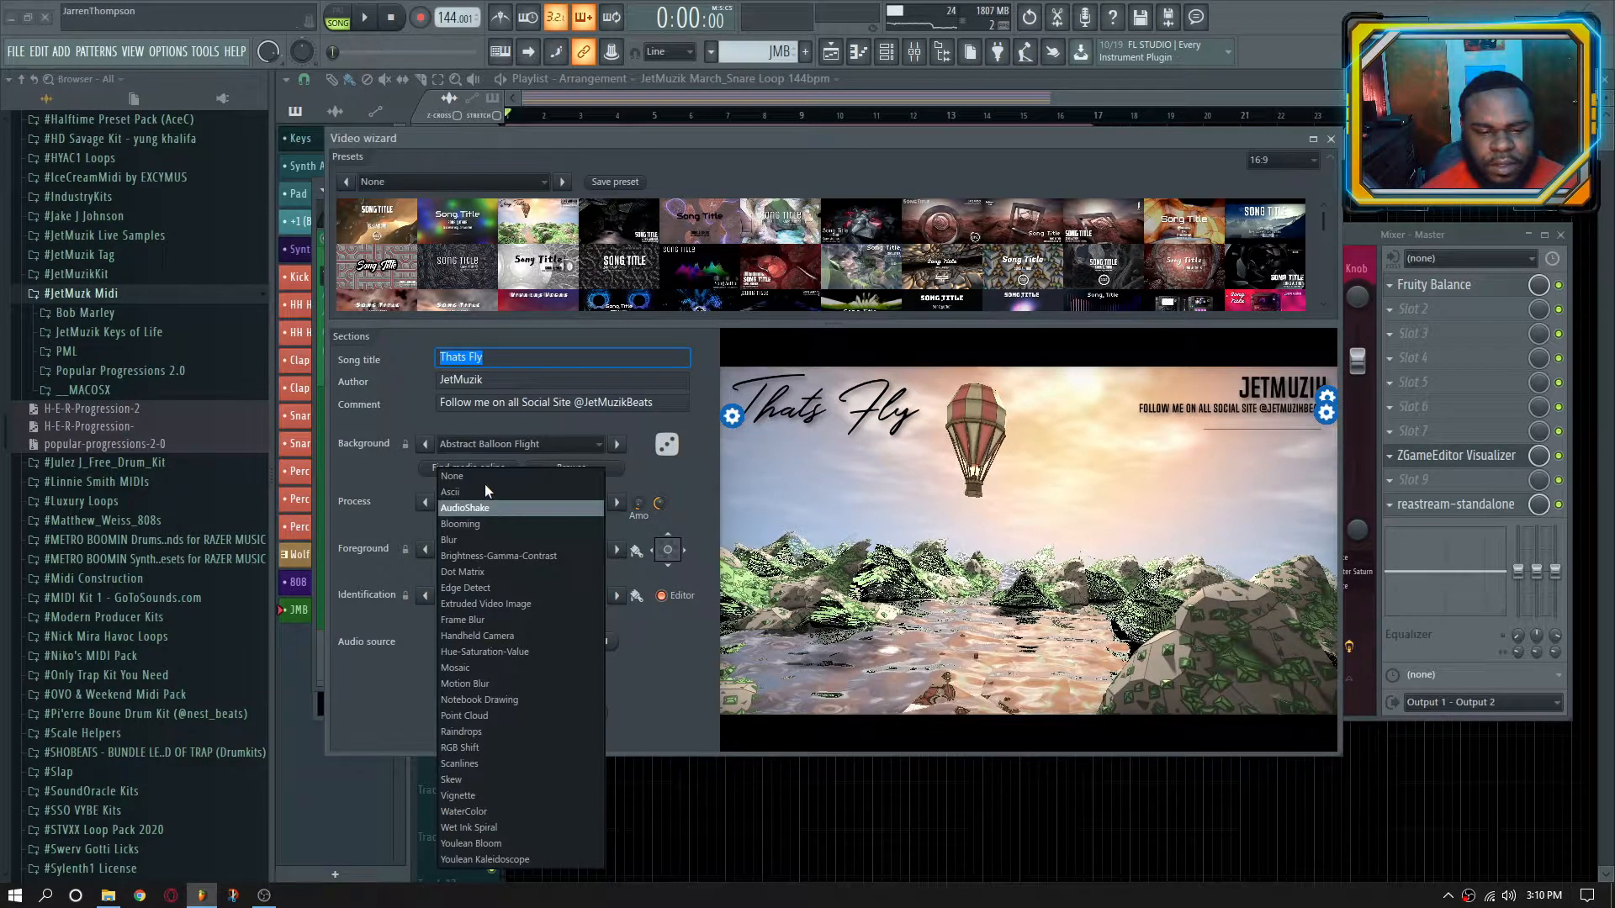
pyautogui.click(491, 477)
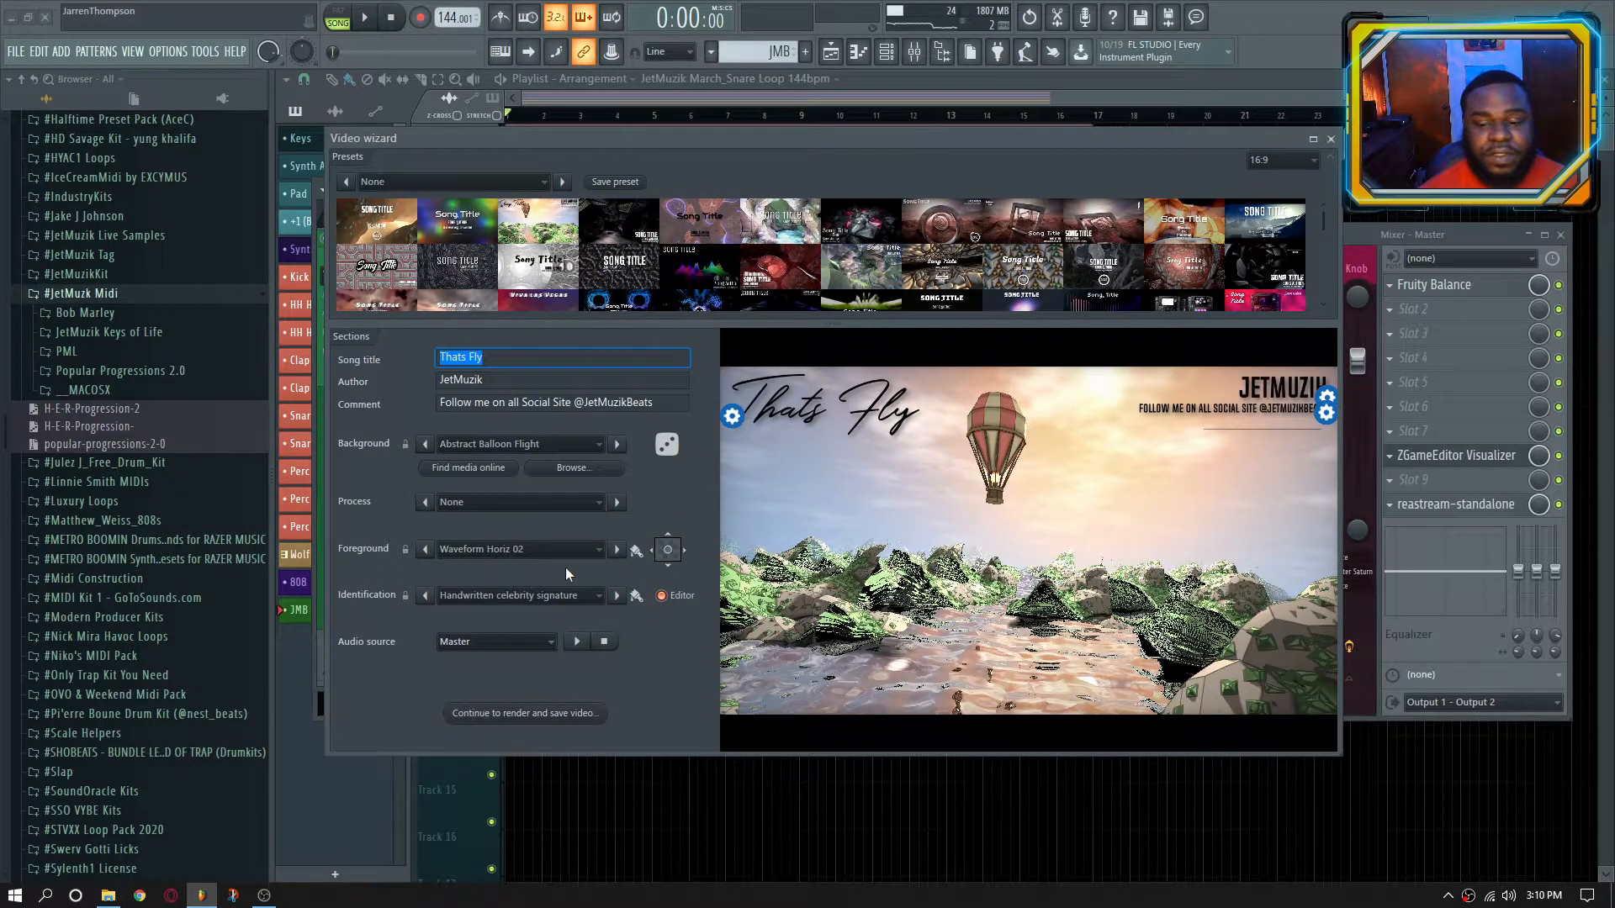
# Open the online media search for the background and compare its photo and video listings
pyautogui.click(470, 469)
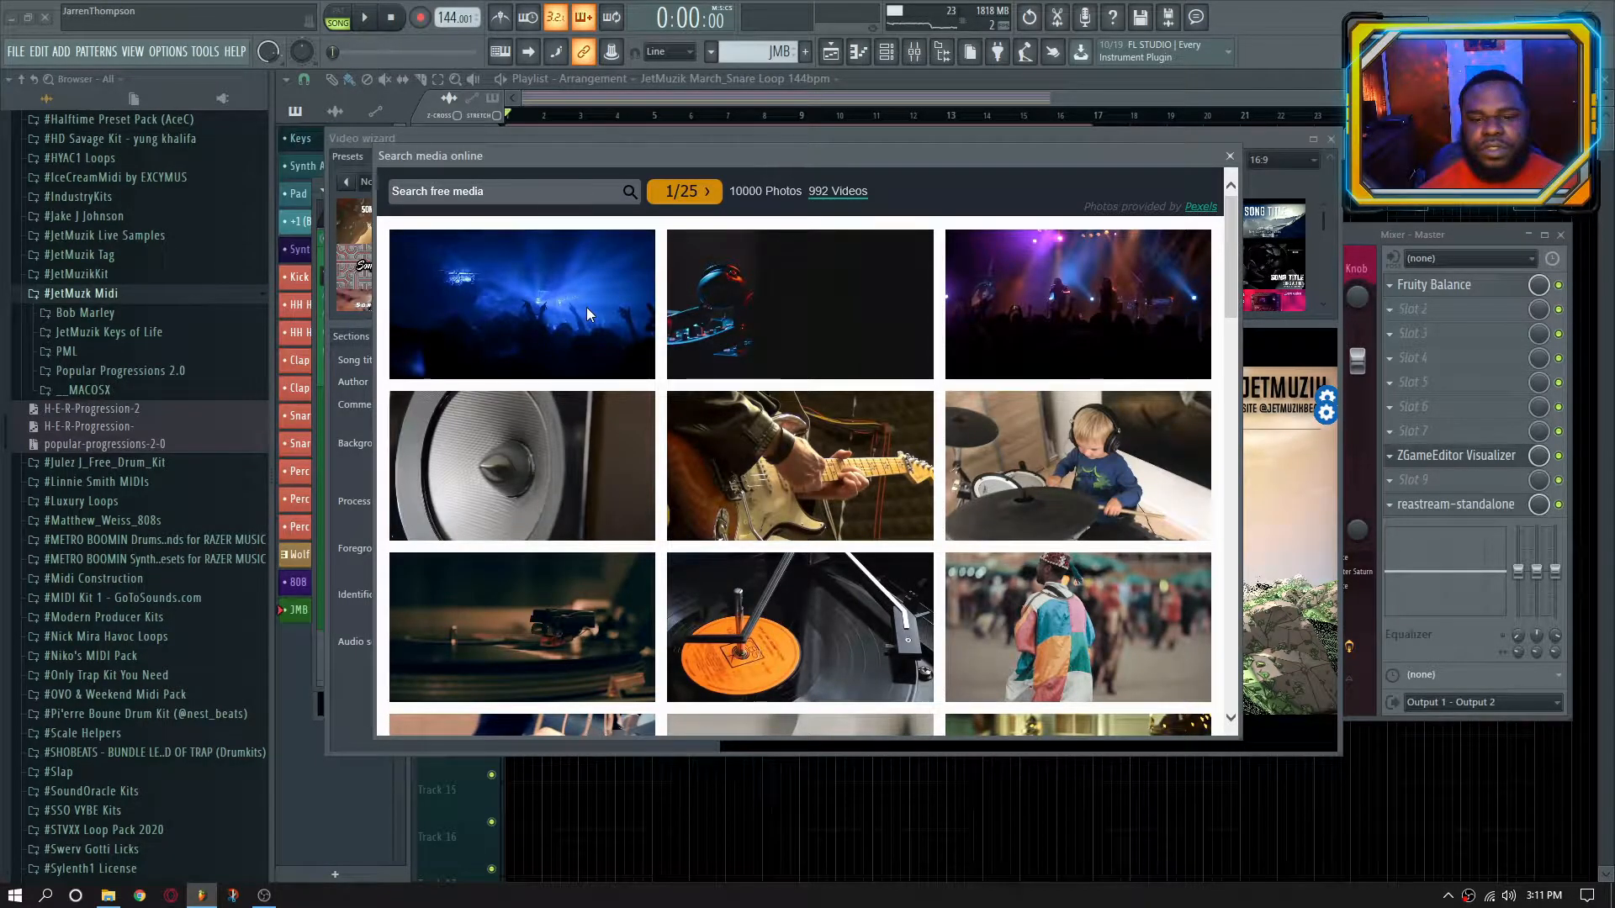
pyautogui.click(822, 196)
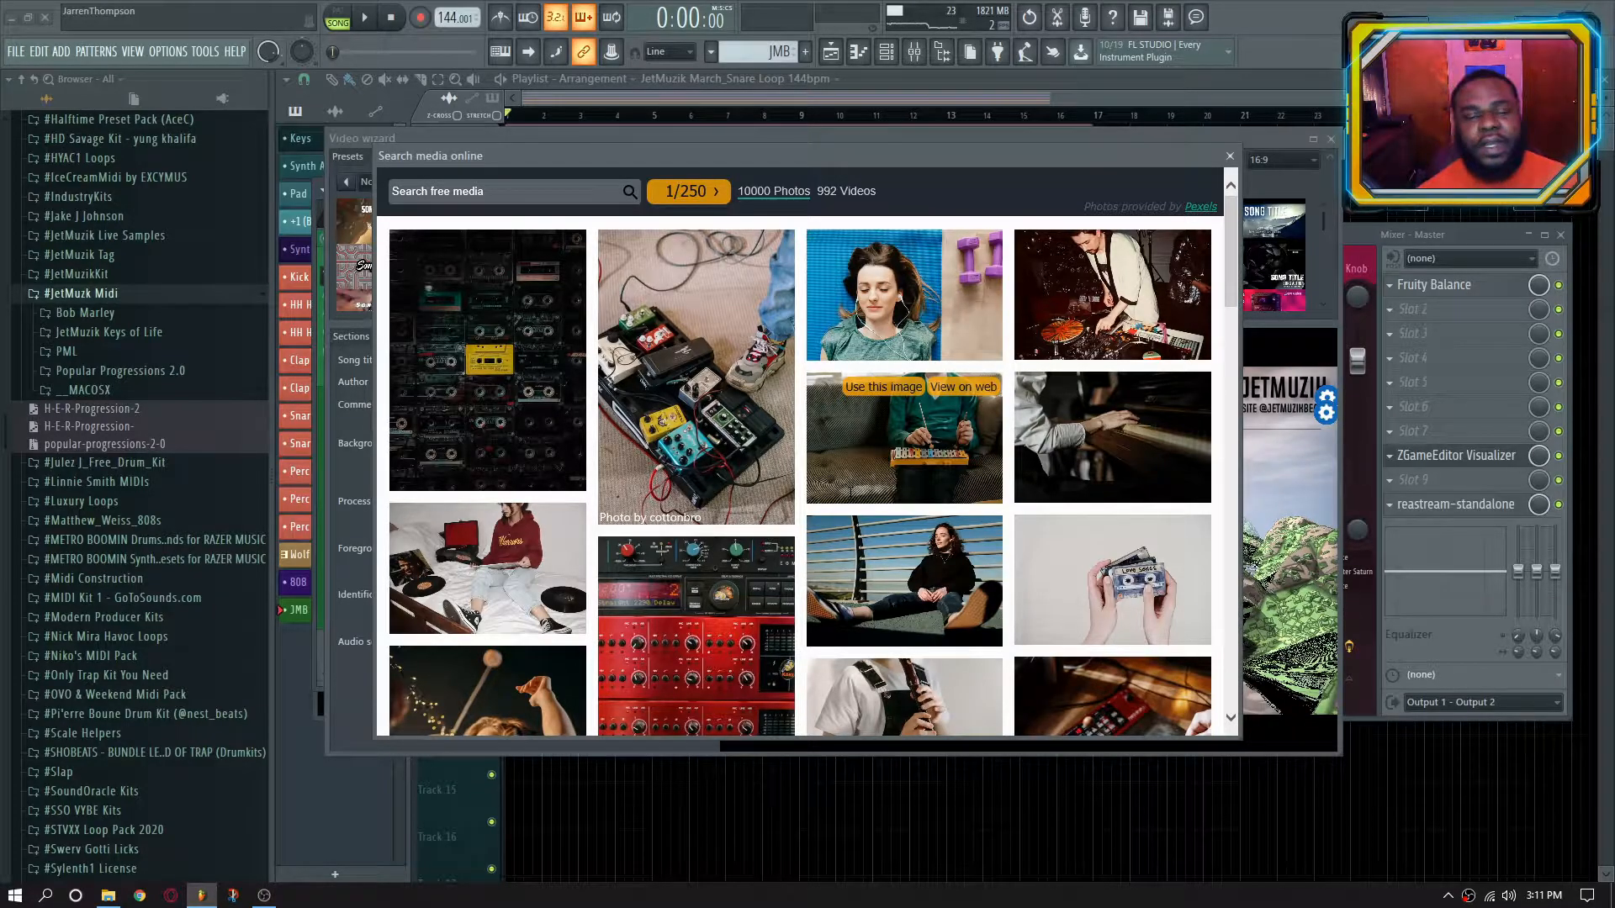
pyautogui.click(845, 191)
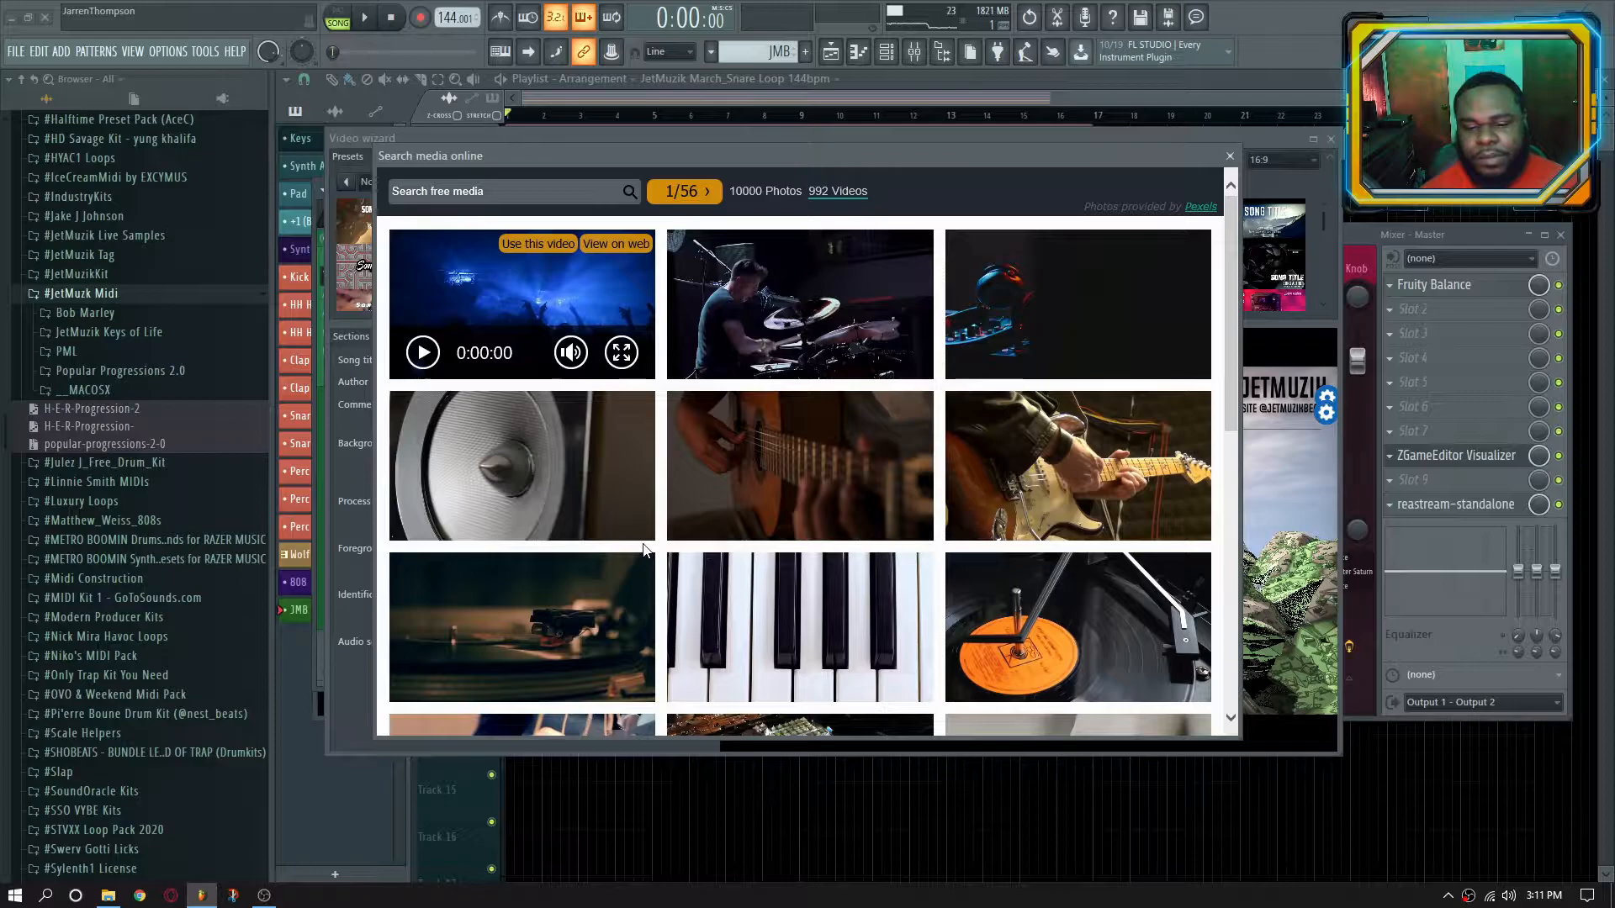
# Search the free online media for "beats" and show the photo results
pyautogui.click(498, 193)
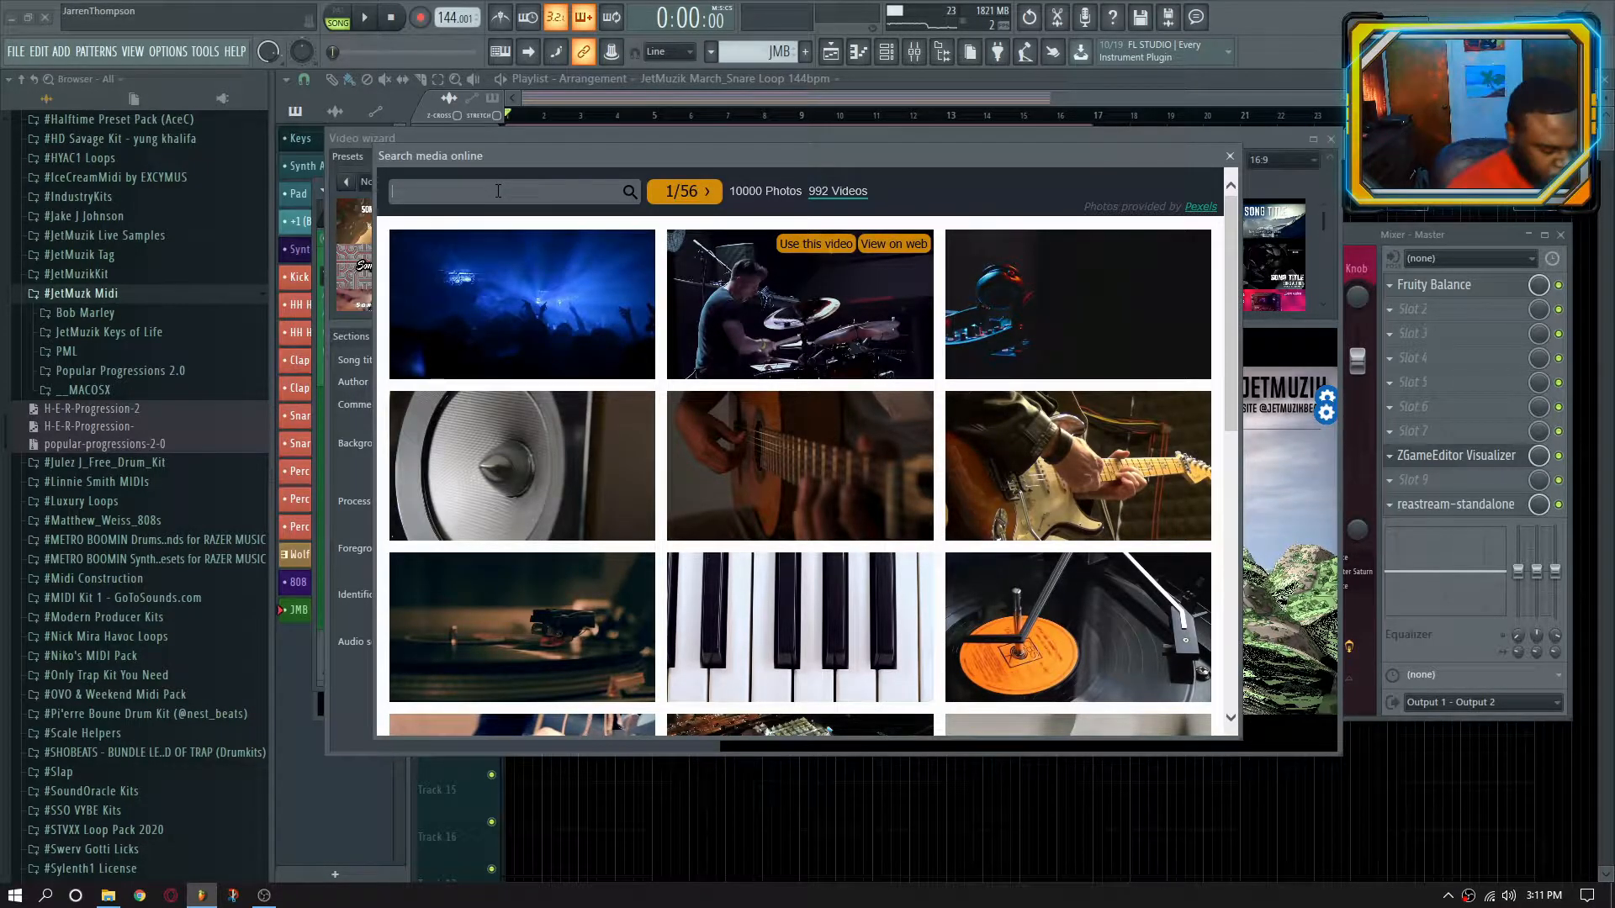
pyautogui.write('beats')
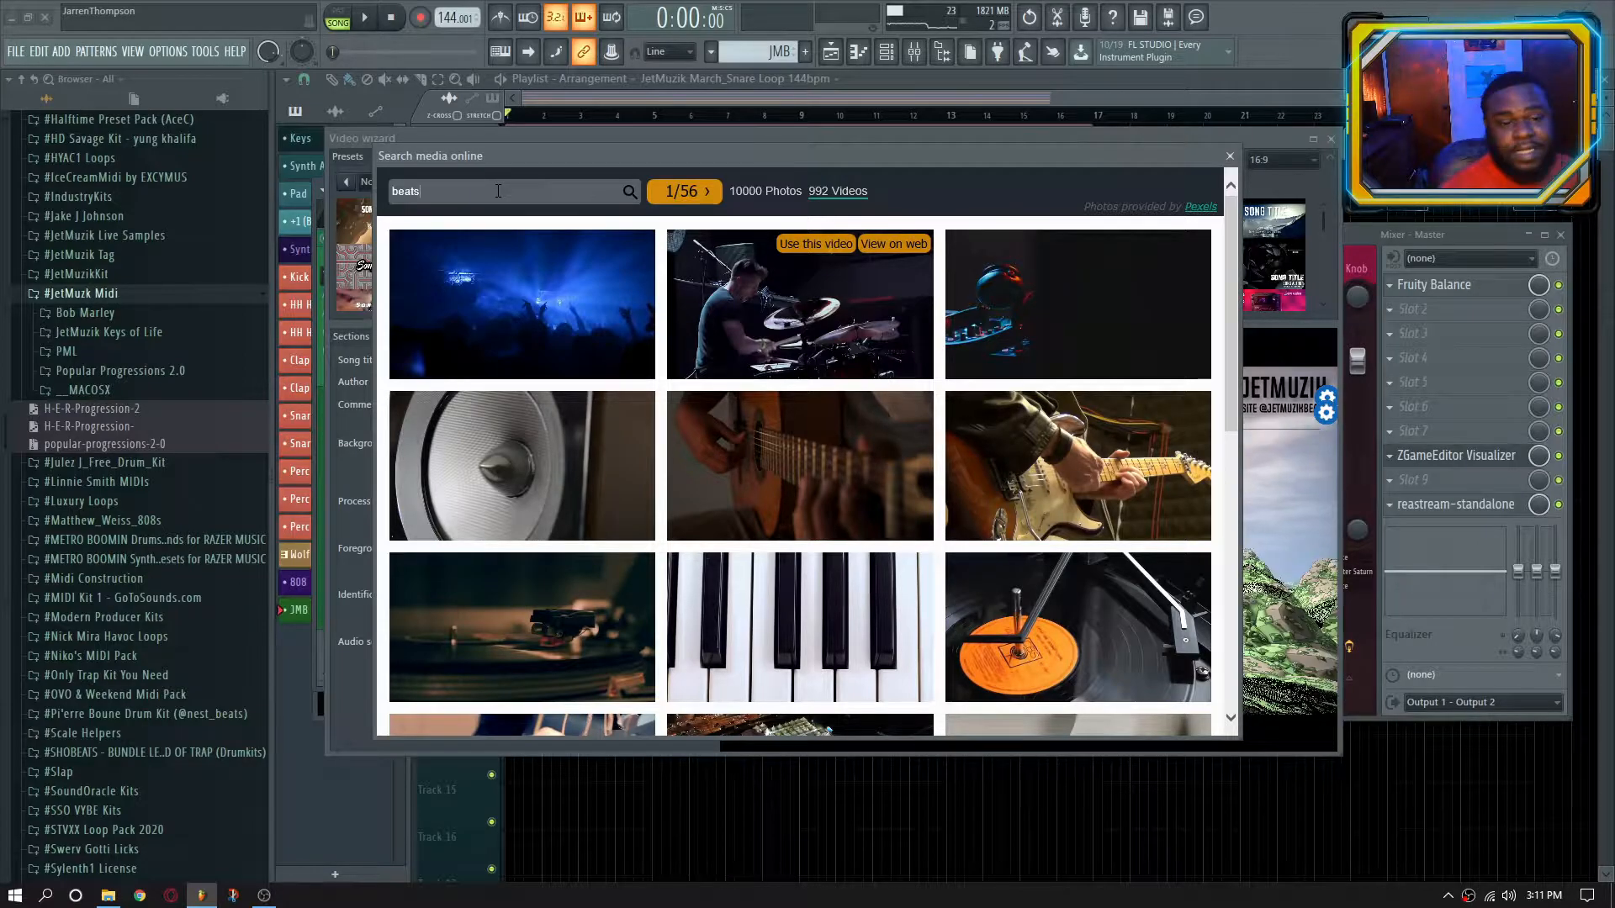
pyautogui.press('Return')
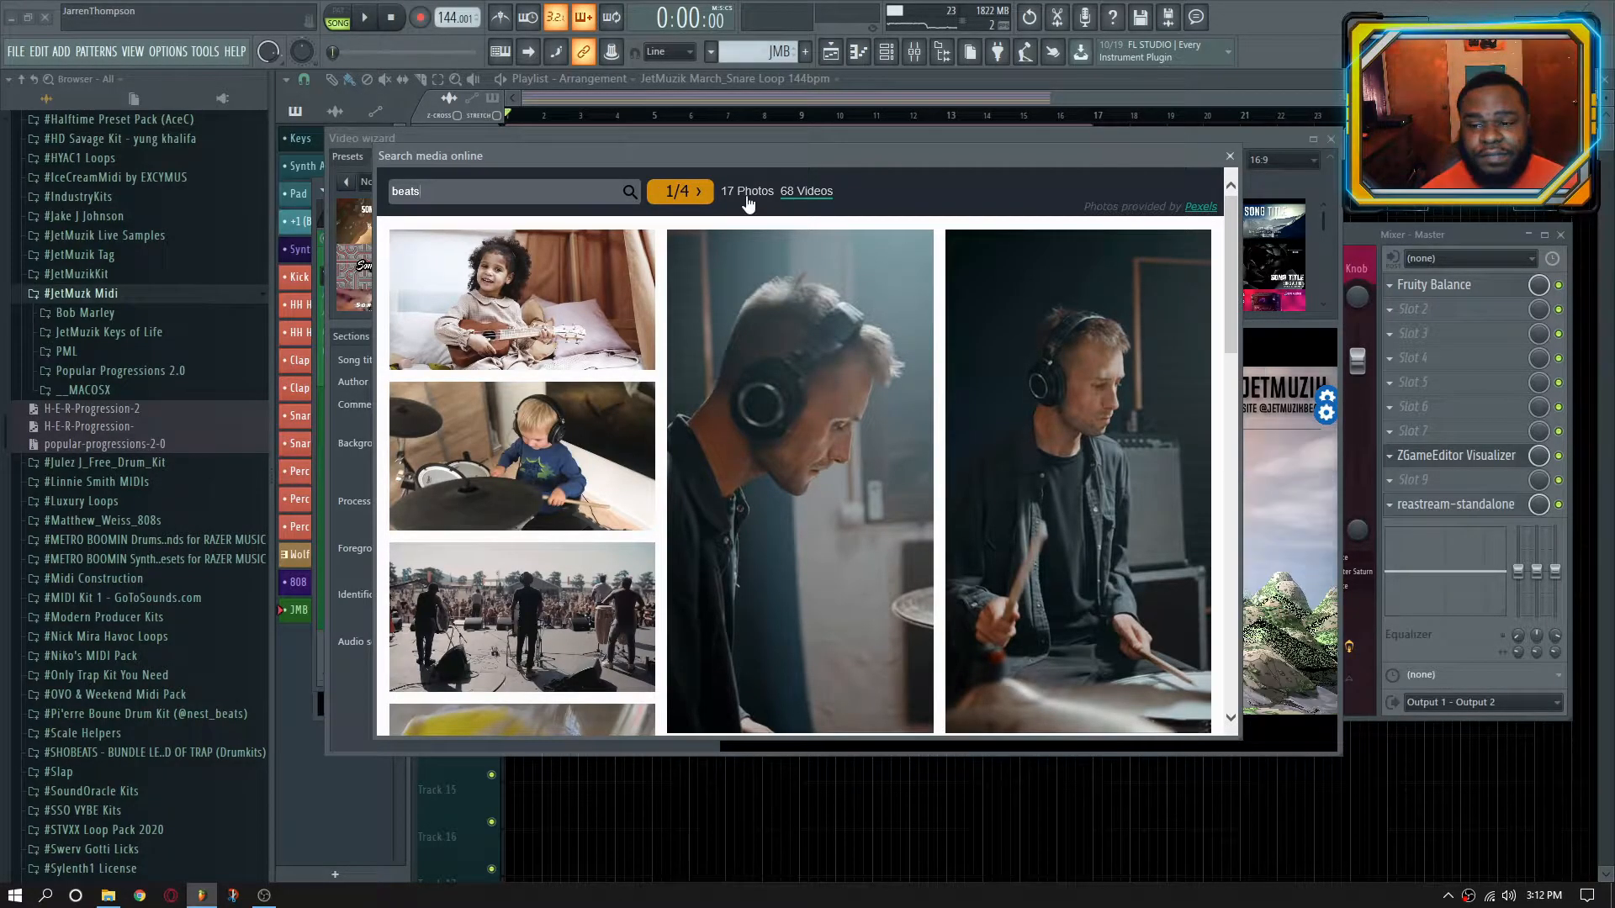
pyautogui.click(804, 193)
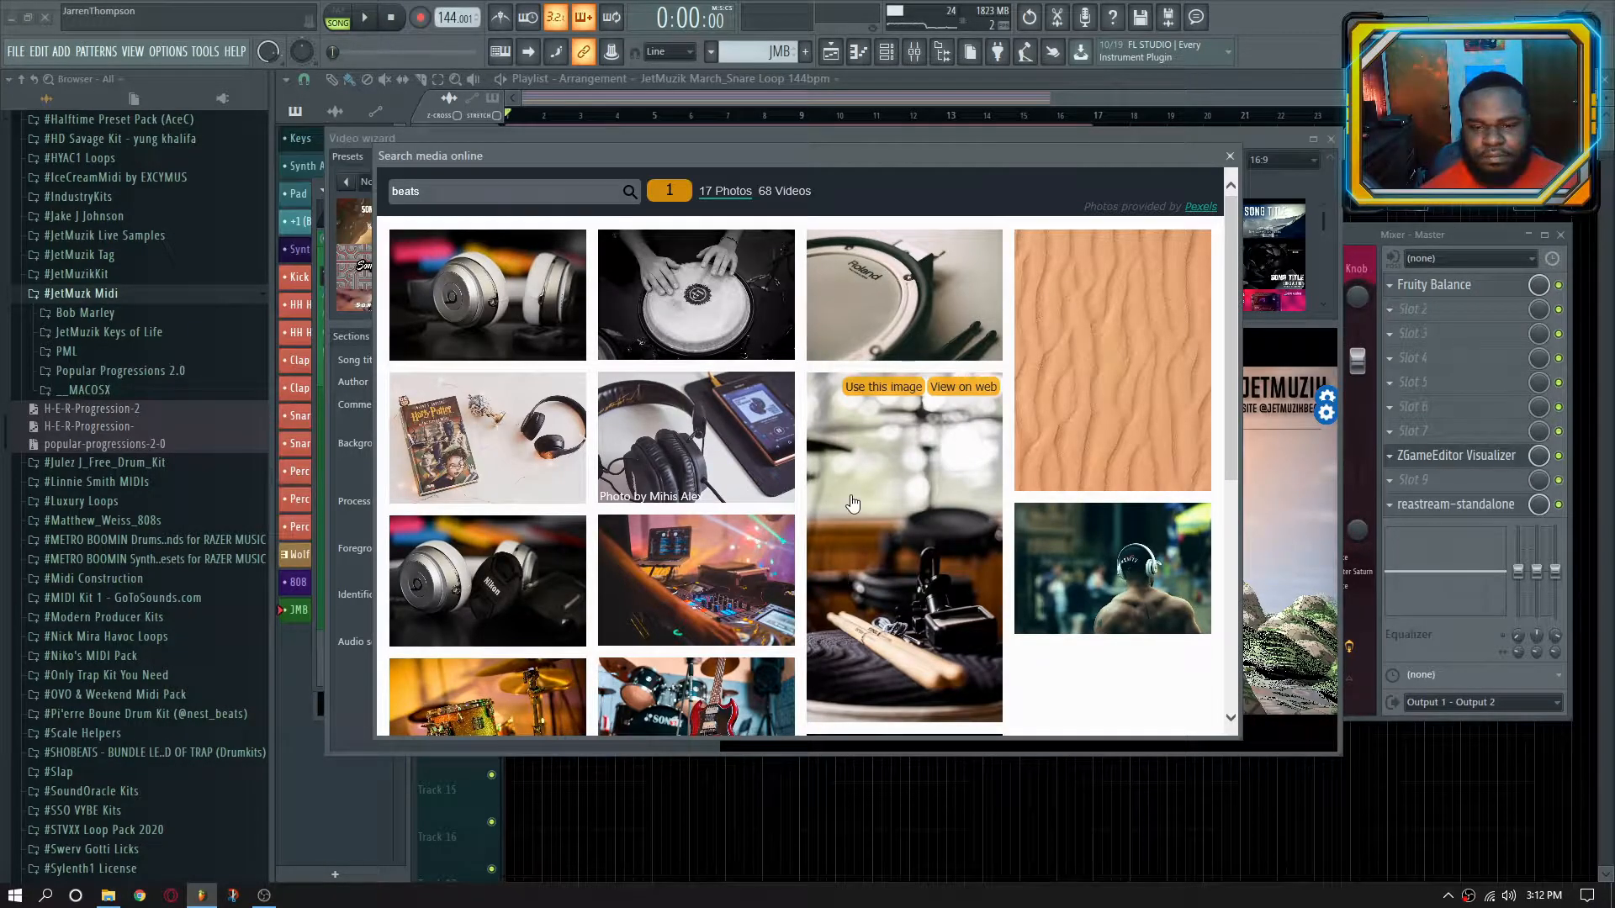
# Use the photo of drumsticks resting on a drum as the video background
pyautogui.click(822, 548)
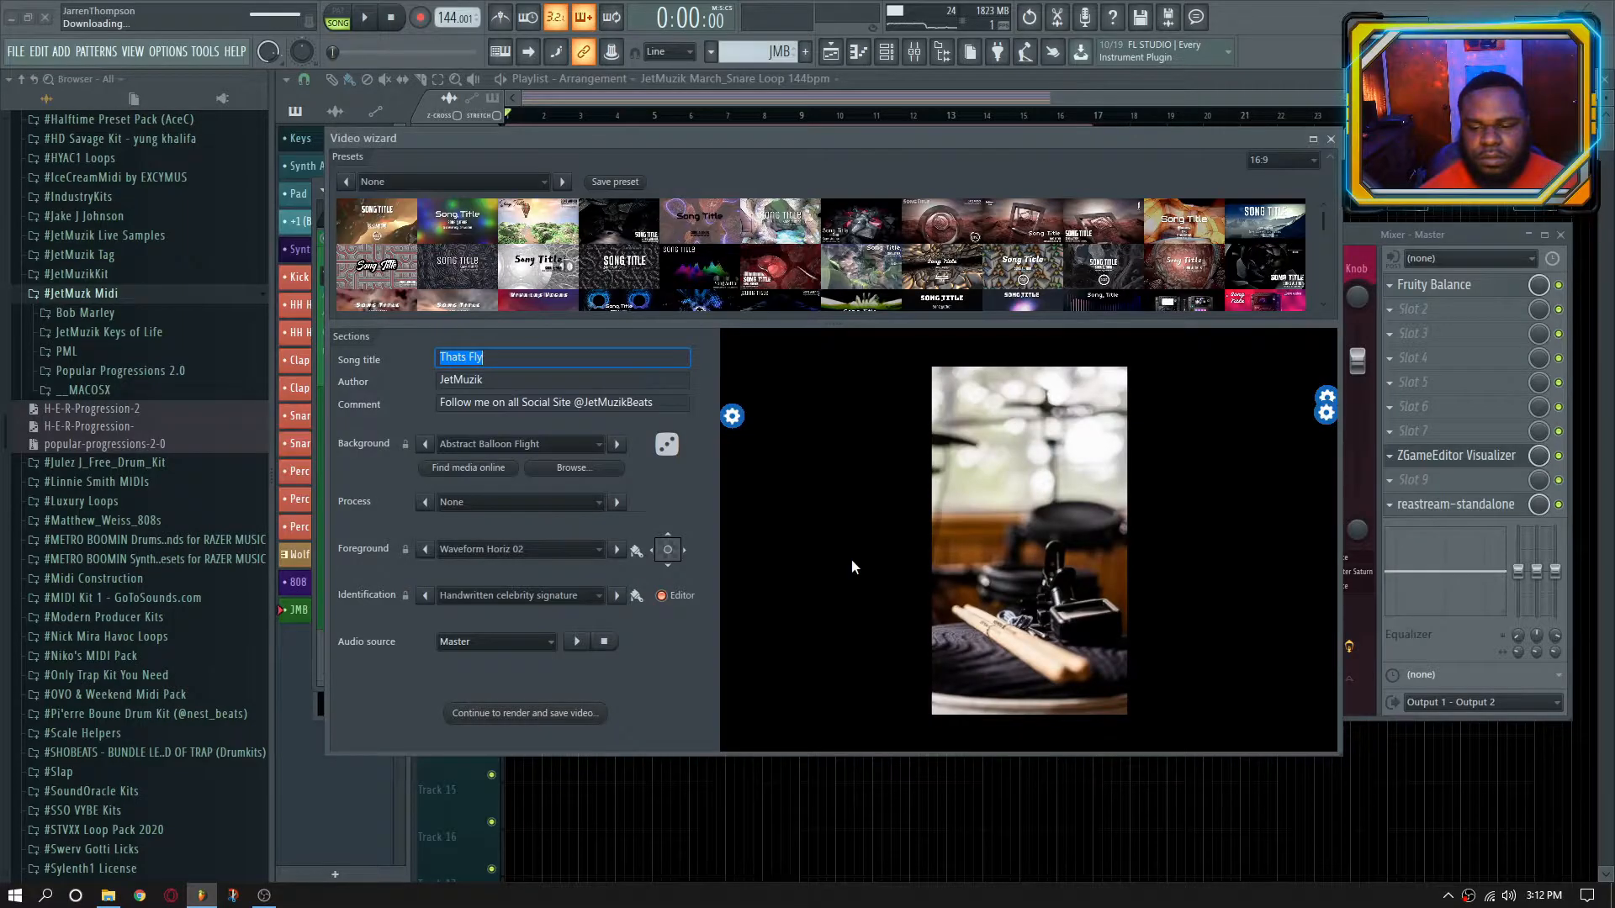
pyautogui.click(1014, 498)
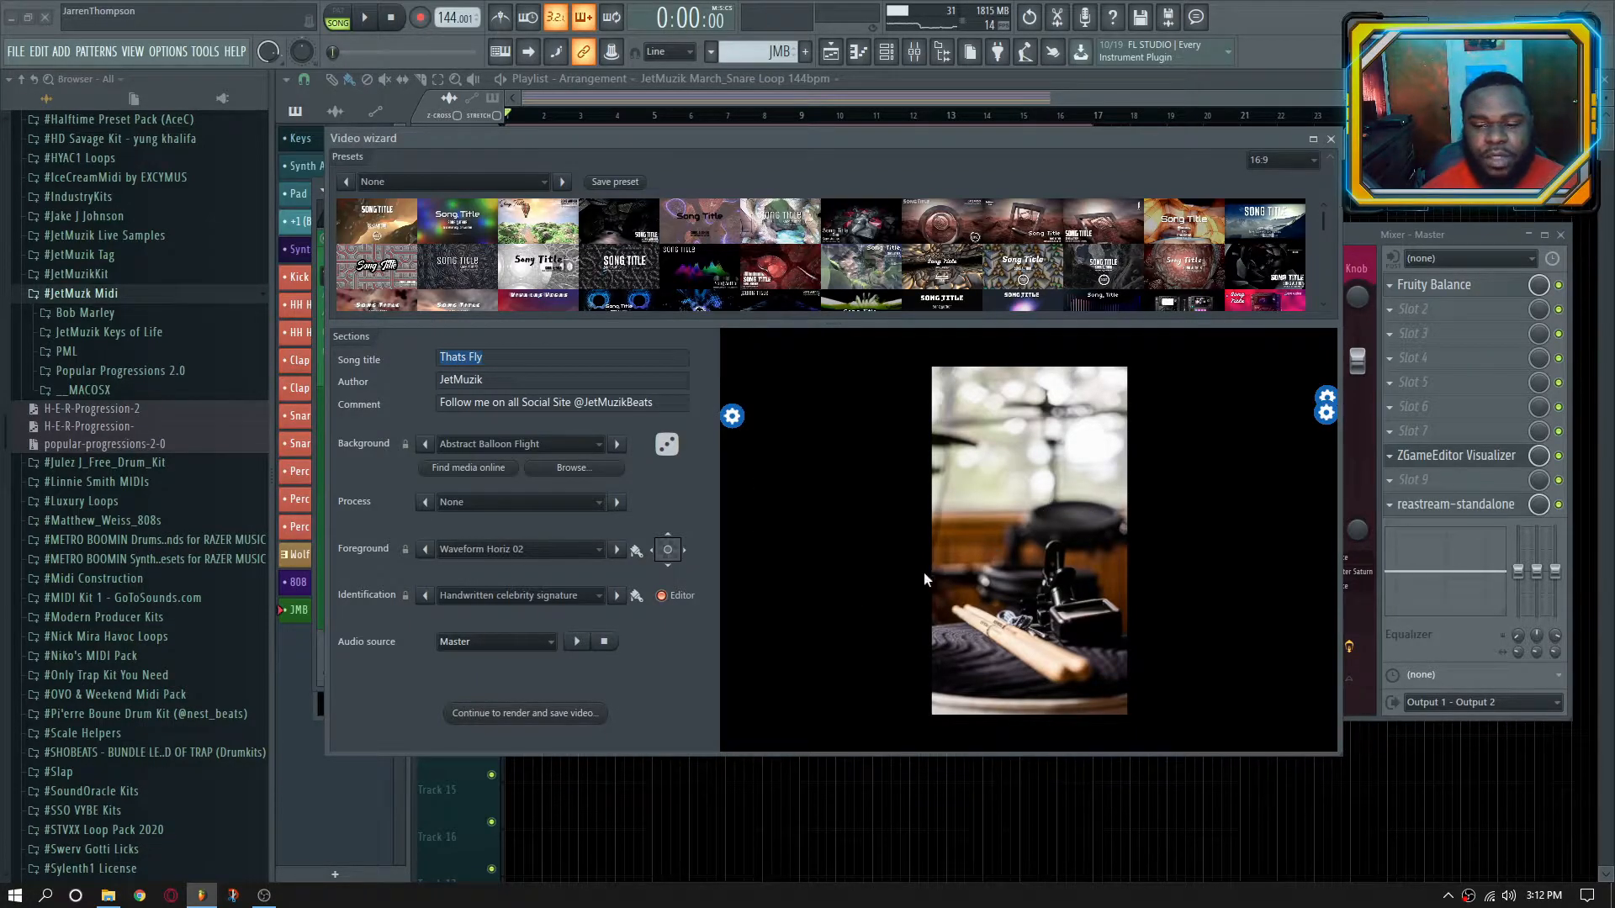
# Shift the Video wizard off the Visualizer to view its layer settings, and bring the wizard back
pyautogui.moveTo(752, 138); pyautogui.dragTo(927, 340)
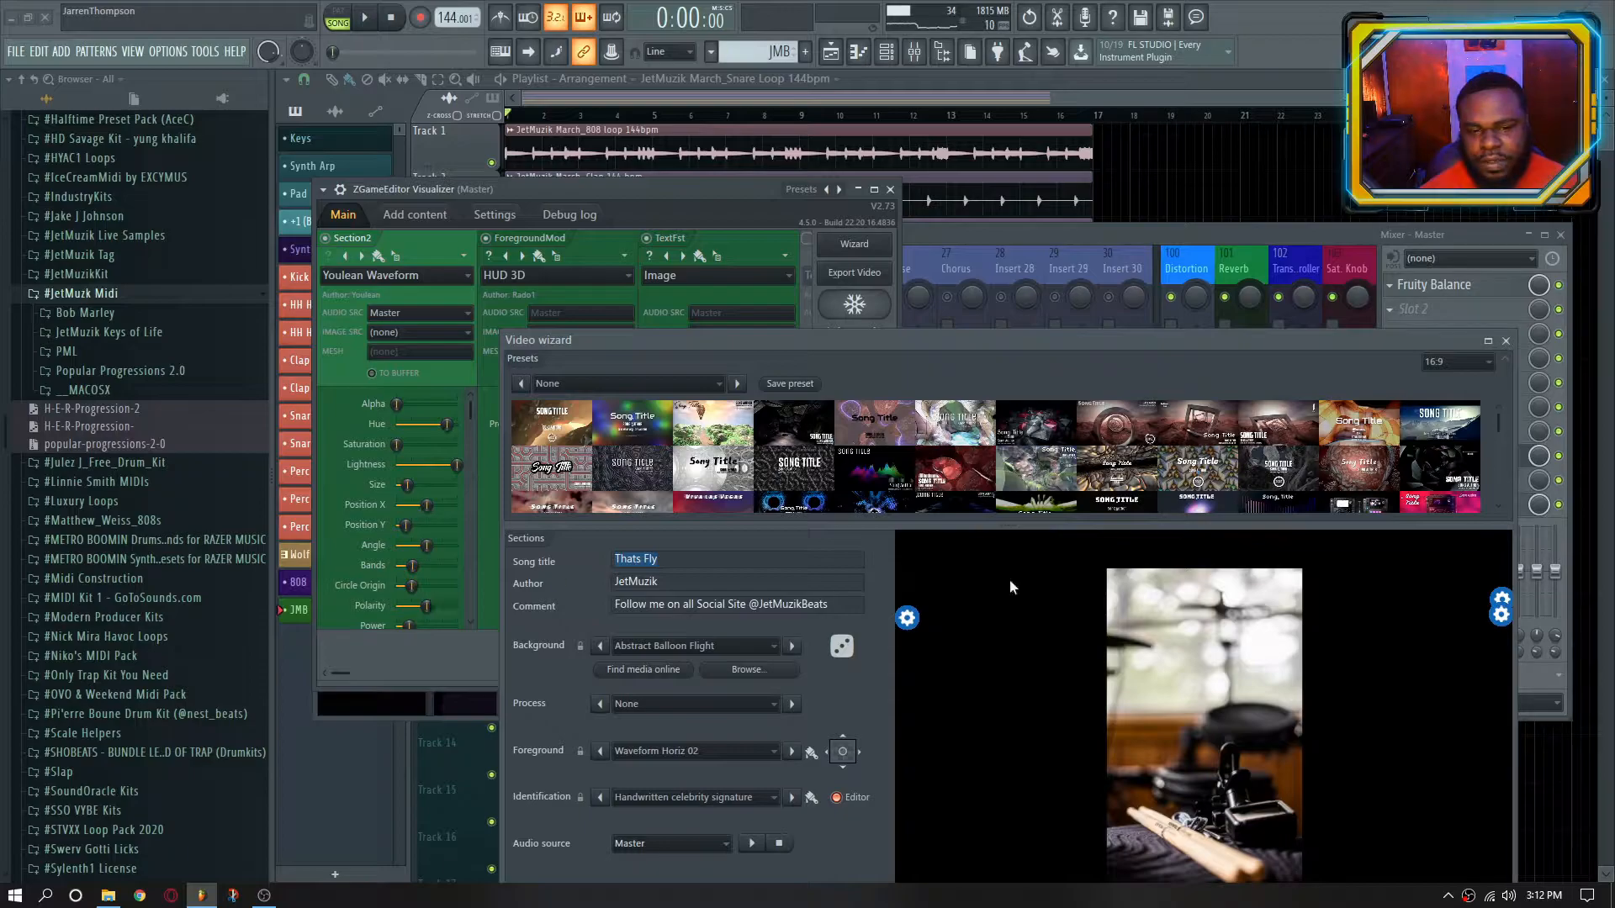
pyautogui.moveTo(762, 348); pyautogui.dragTo(1087, 216)
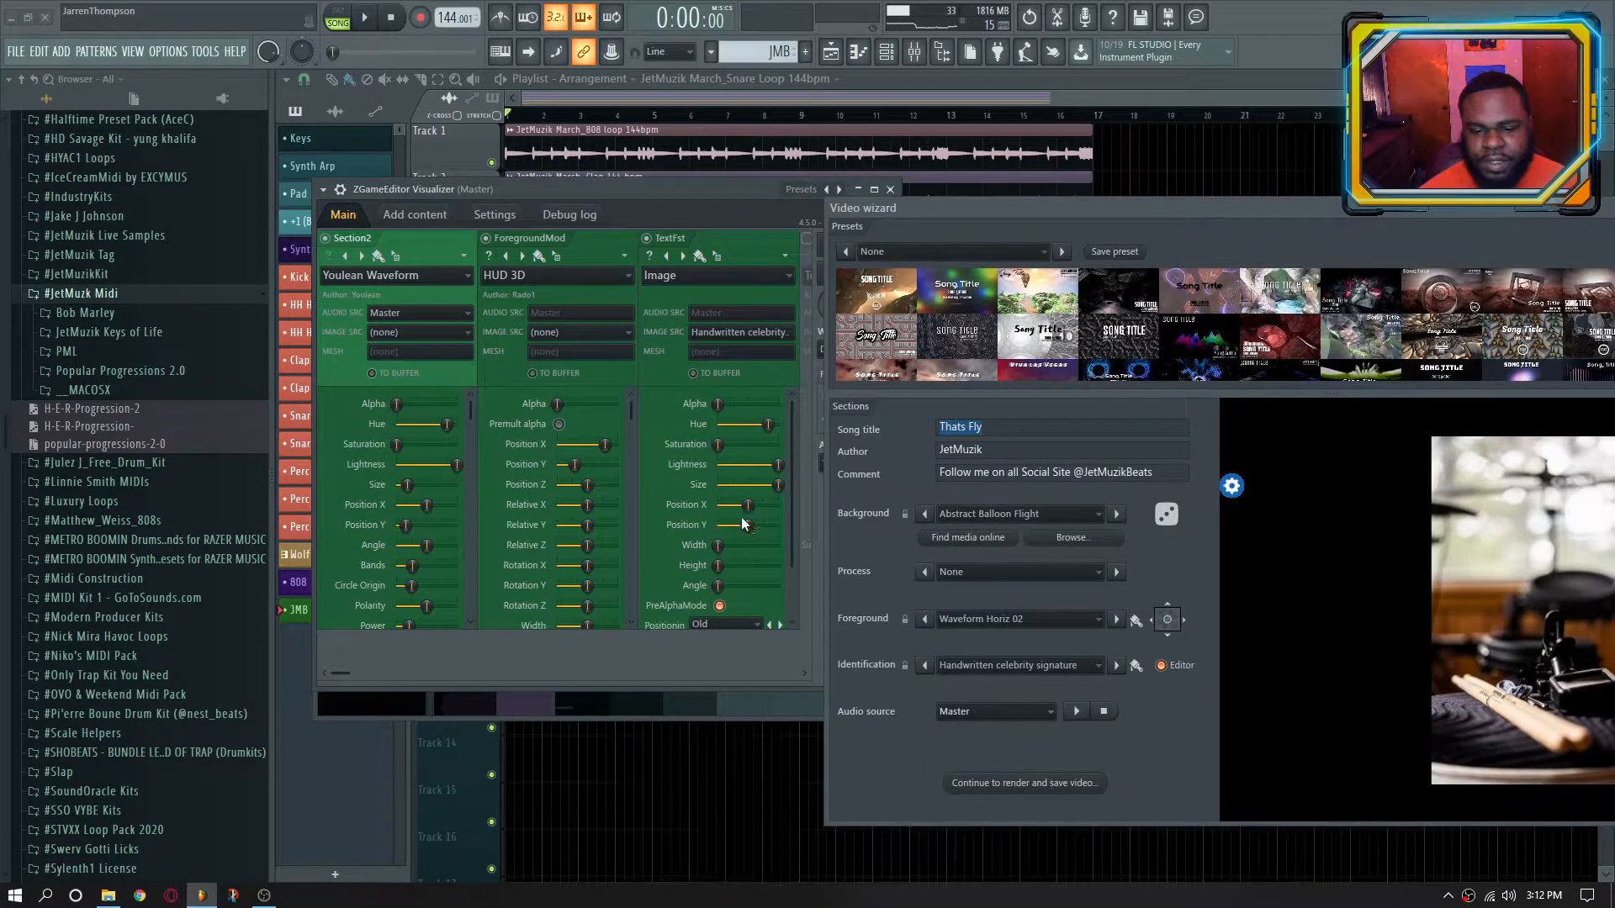
pyautogui.moveTo(1148, 209); pyautogui.dragTo(642, 158)
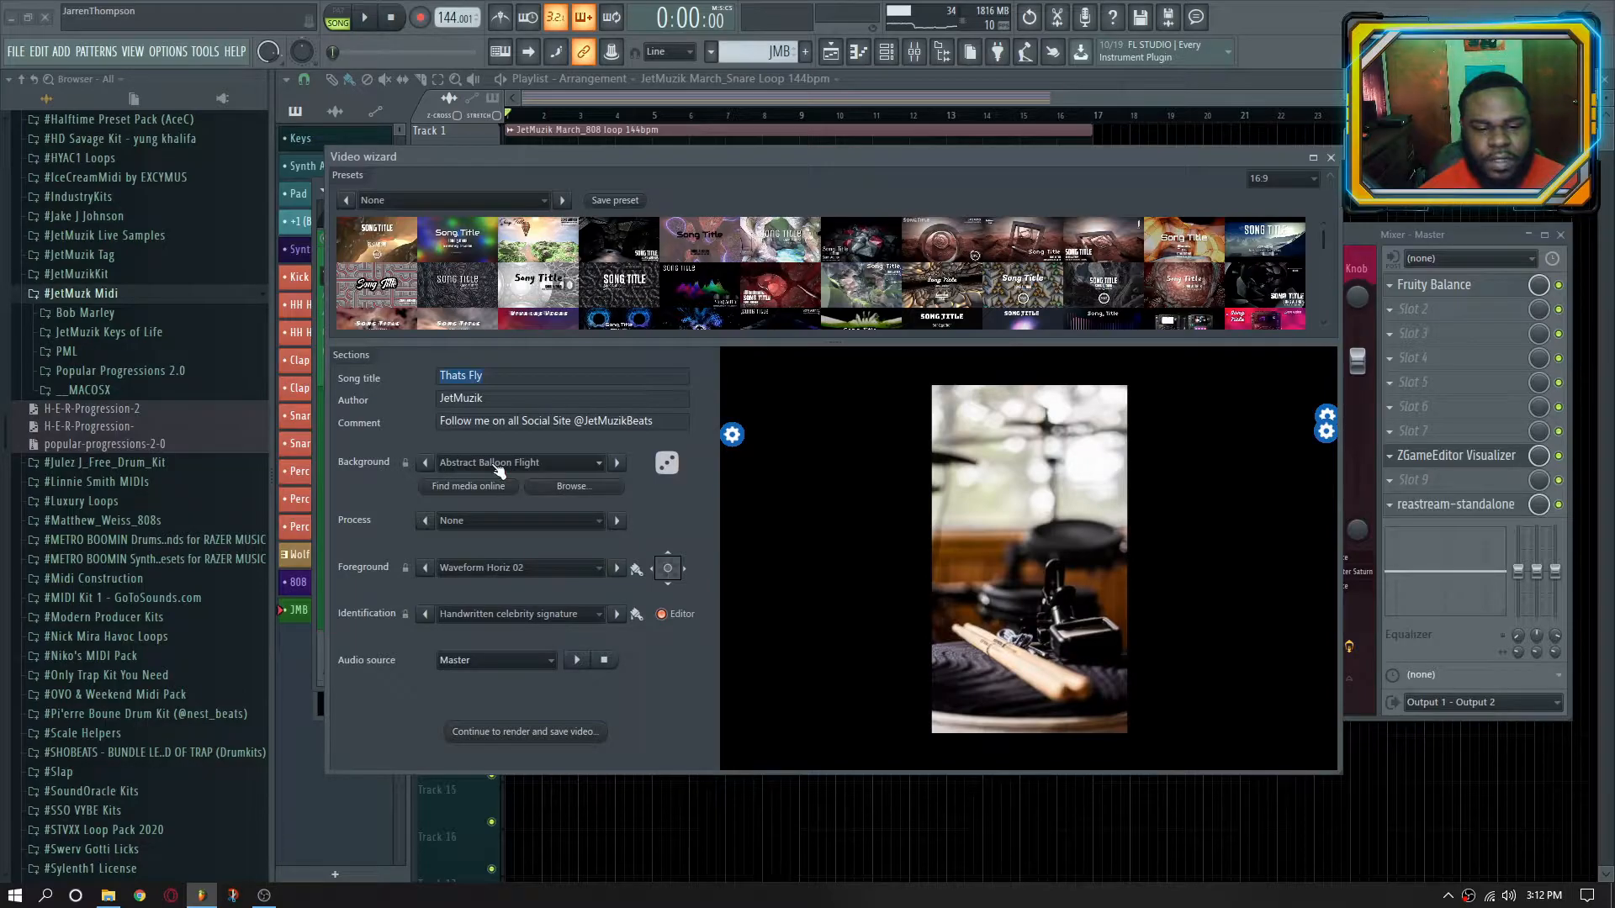
# Reopen the online media search and use the photo of black headphones beside a phone as the background
pyautogui.click(465, 490)
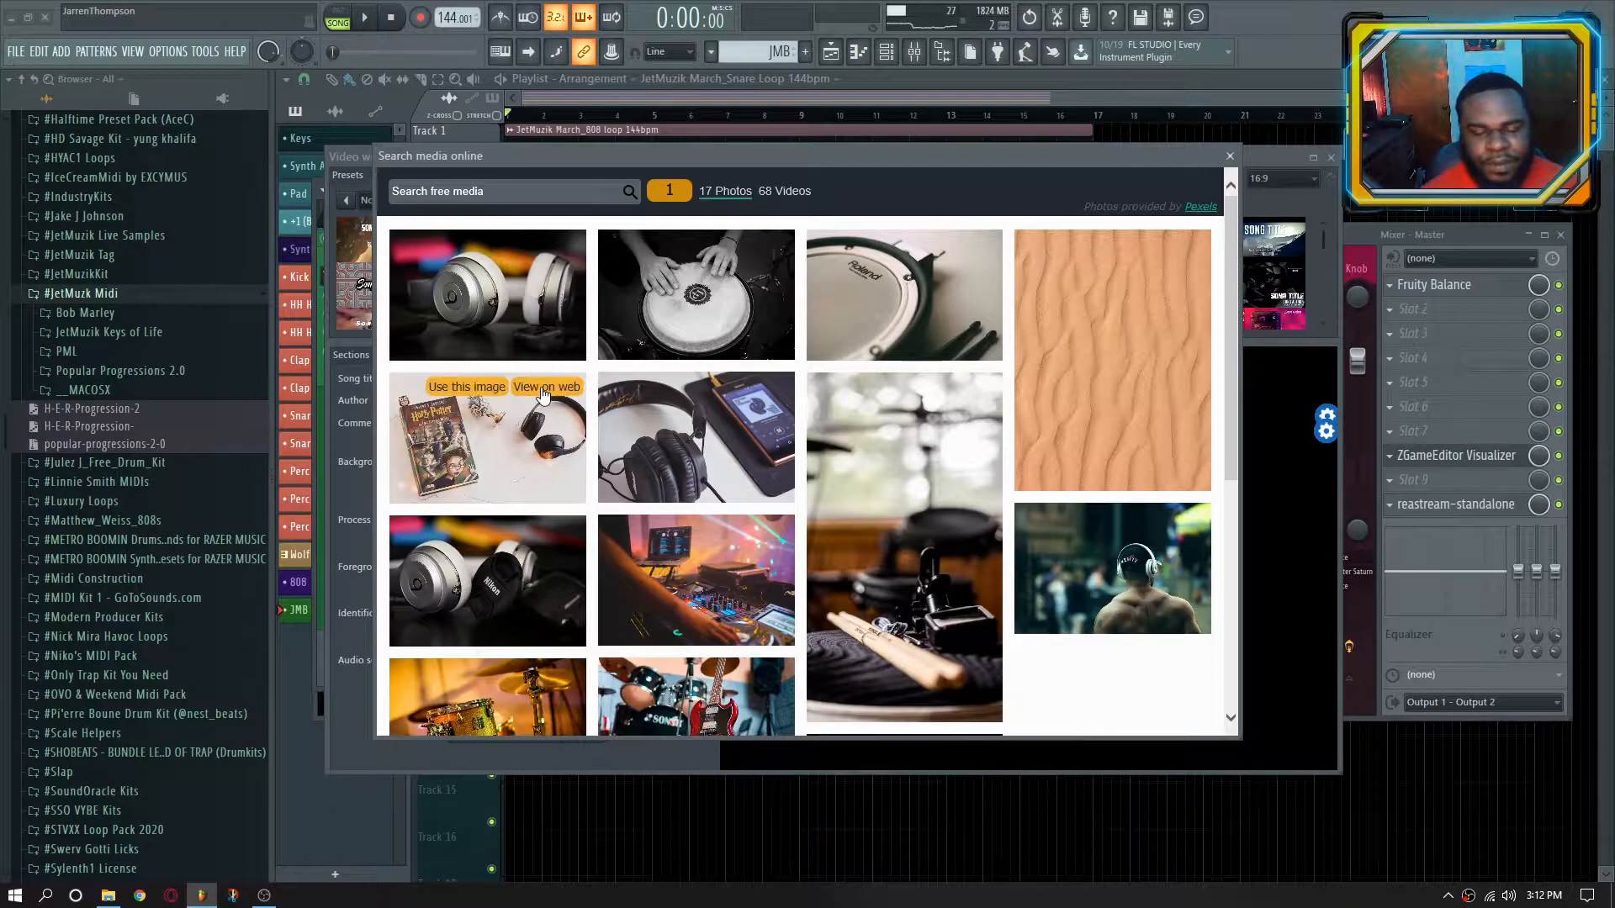
pyautogui.moveTo(675, 449)
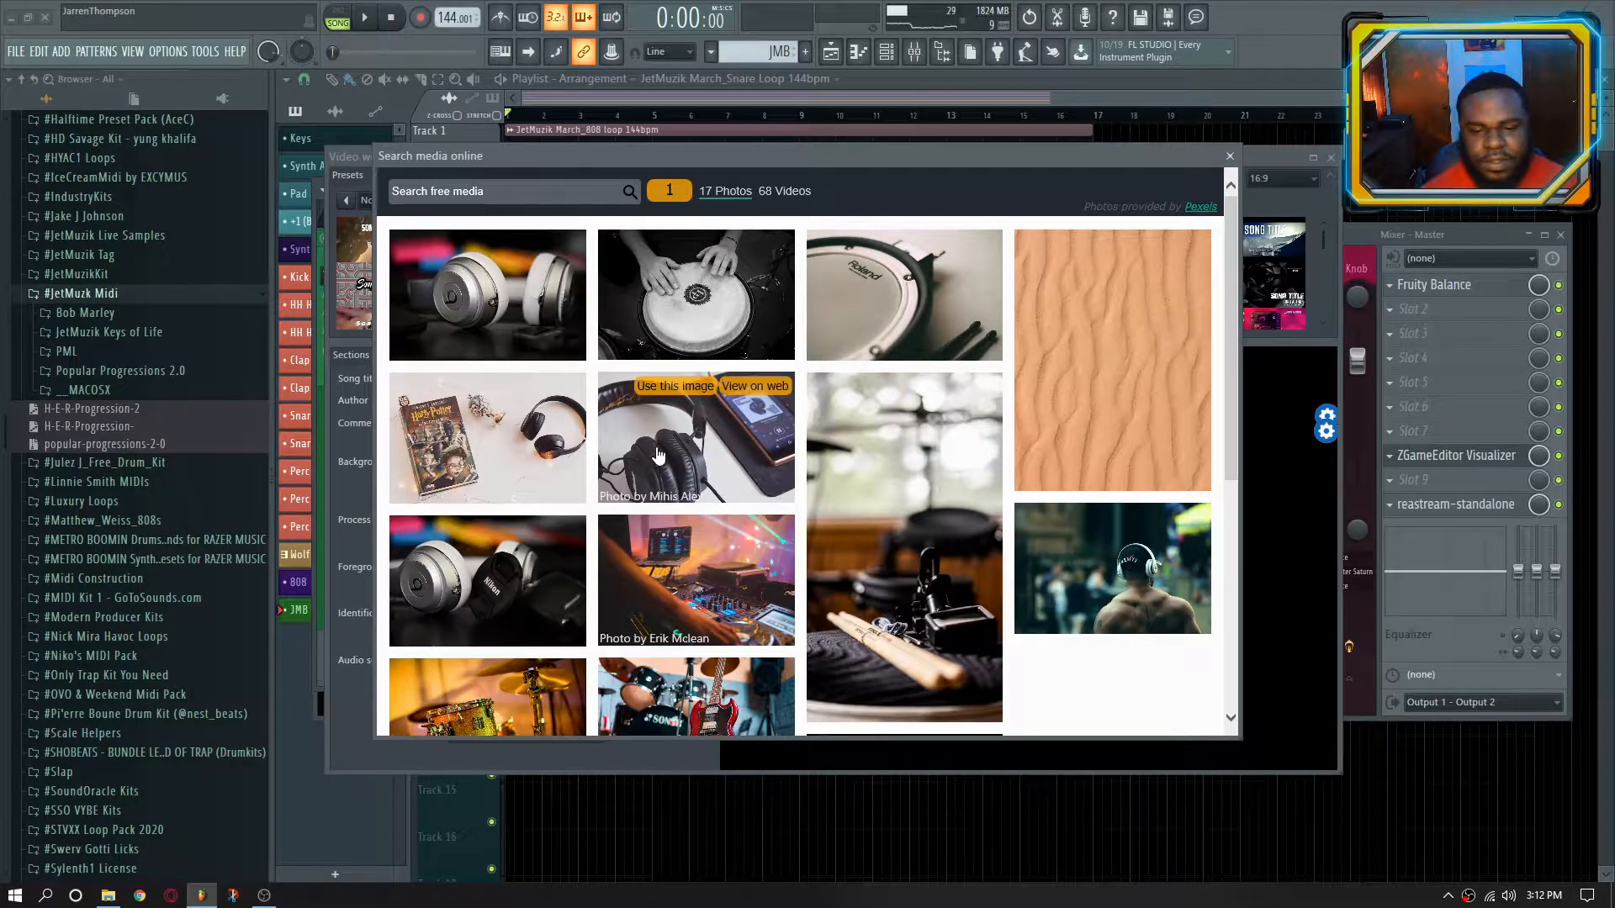
pyautogui.click(665, 387)
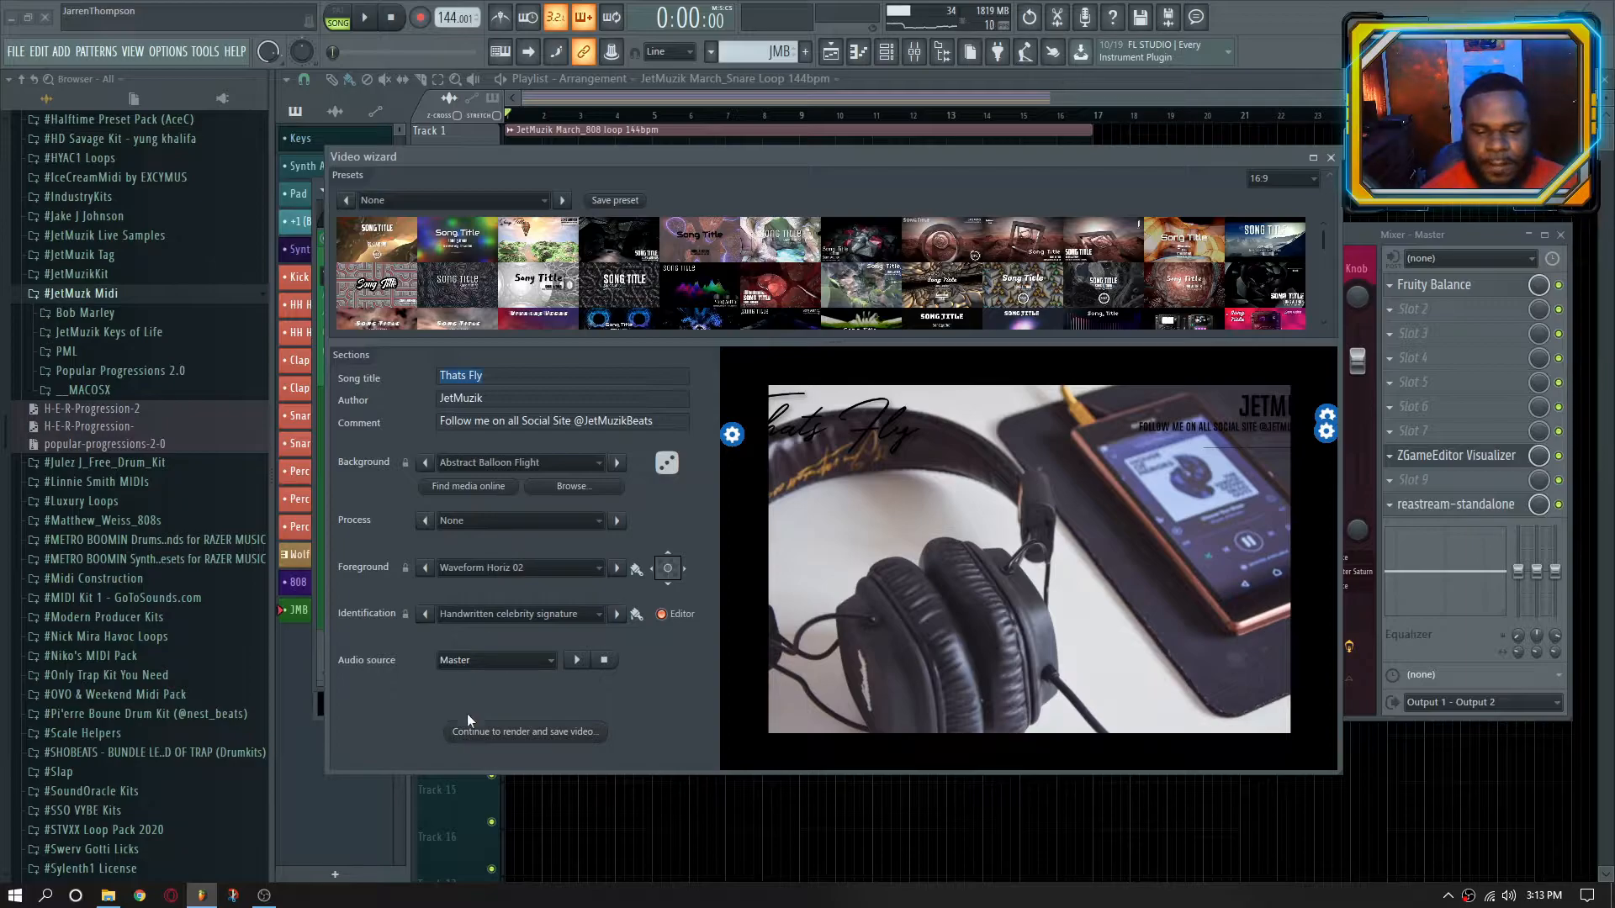
# Set the foreground to Linear Horiz Down polarity and start song playback to preview it
pyautogui.click(502, 567)
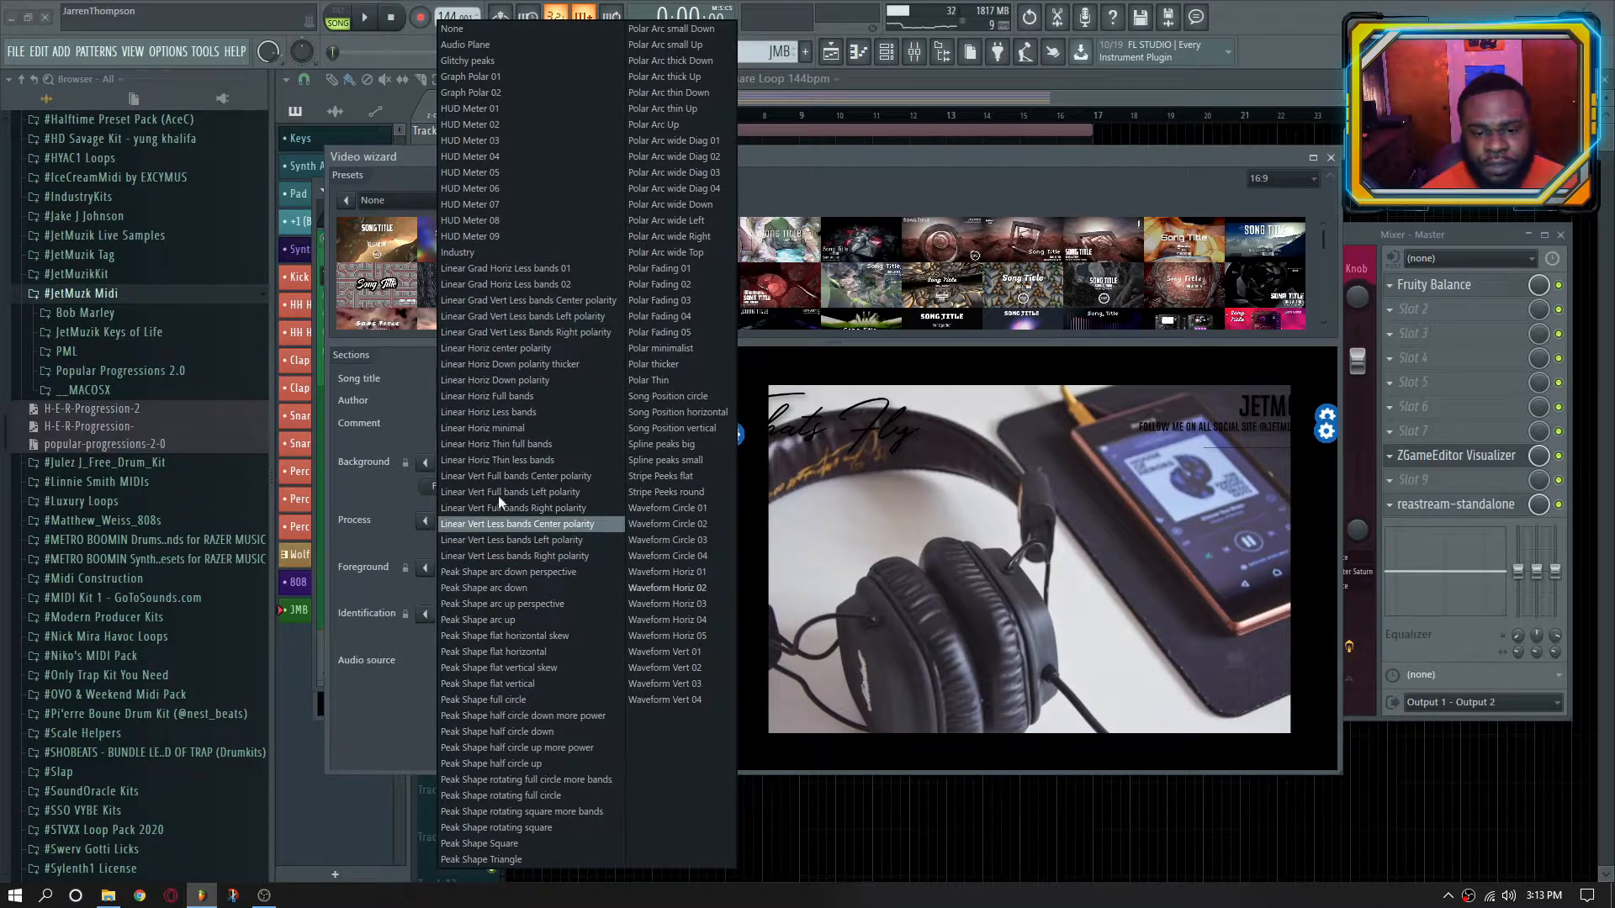
pyautogui.click(480, 381)
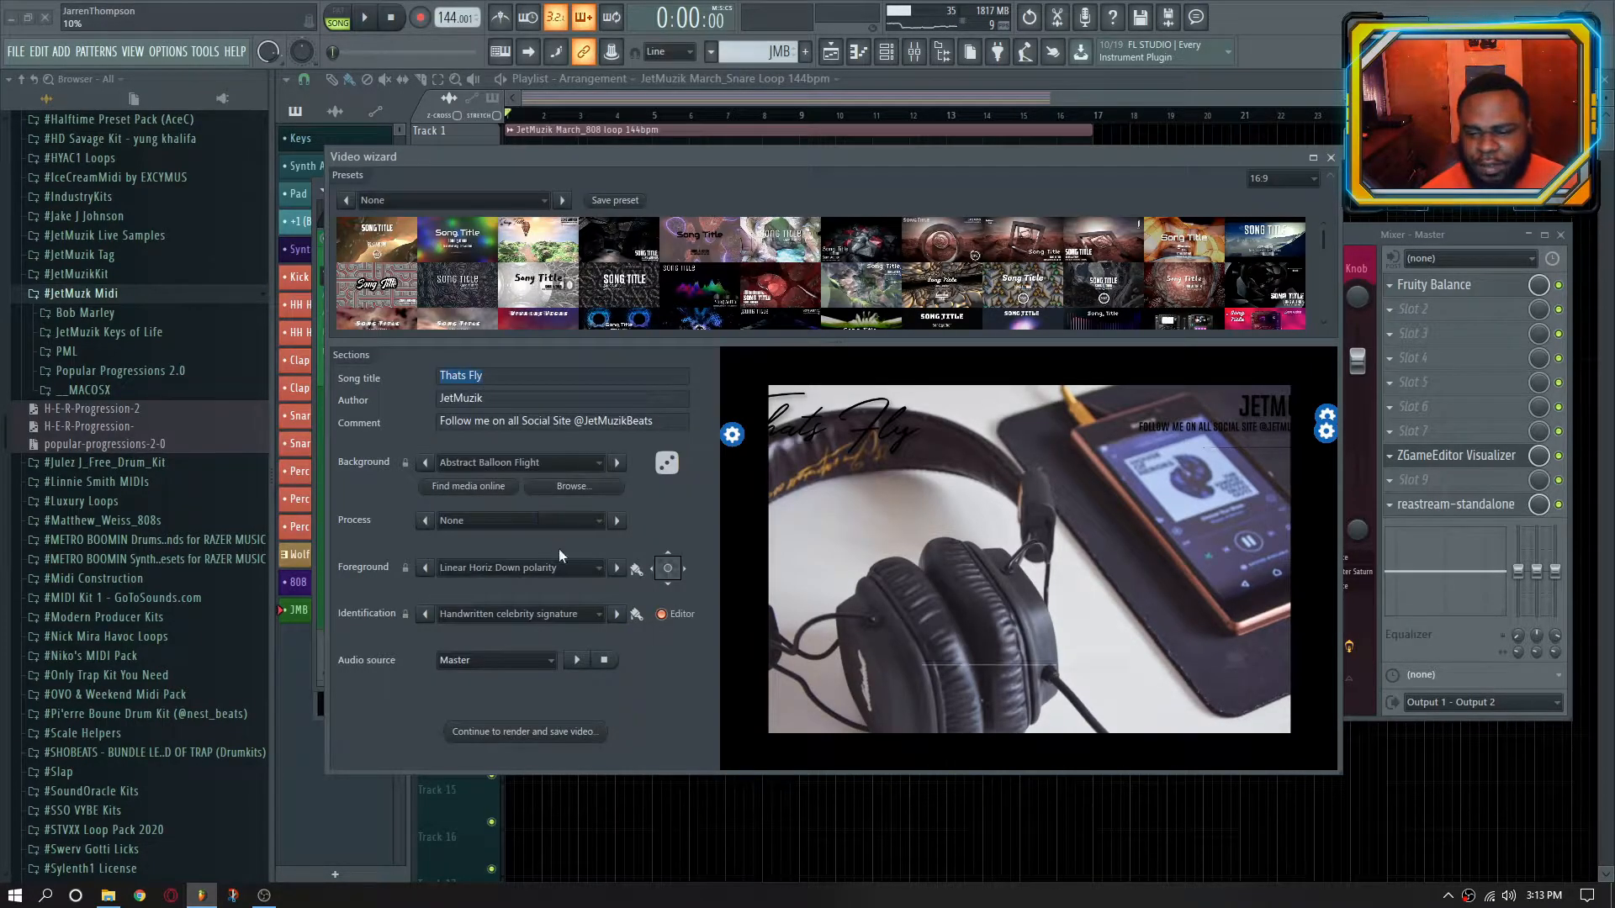
pyautogui.press('space')
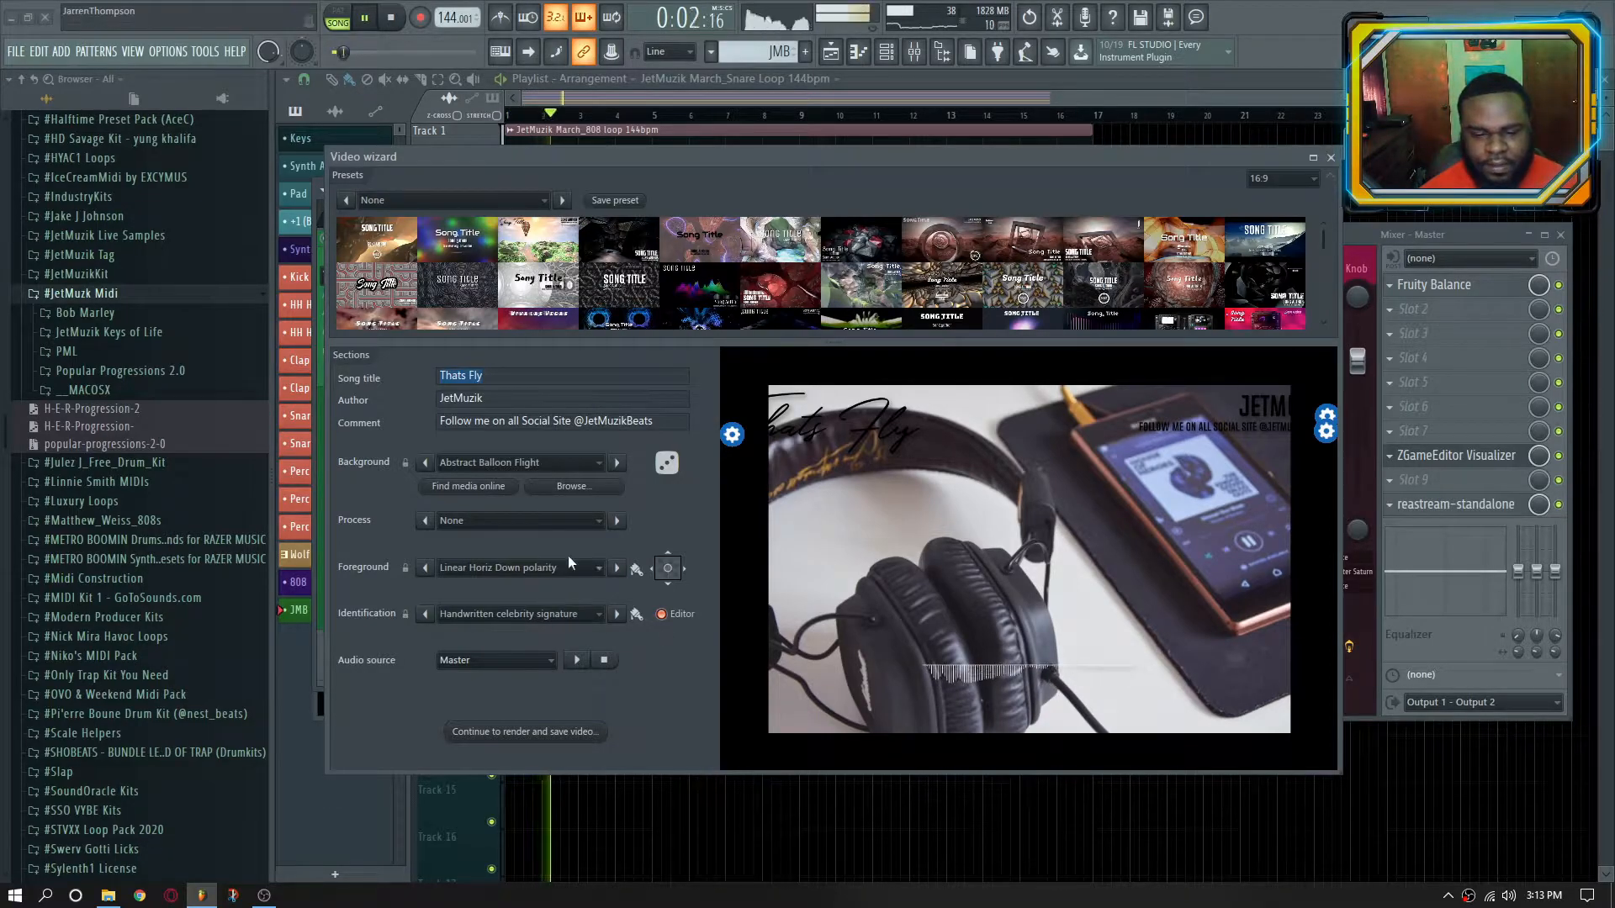
# Check the foreground's color selector without changing the color, and shift the foreground waveform slightly upward in the video
pyautogui.click(636, 570)
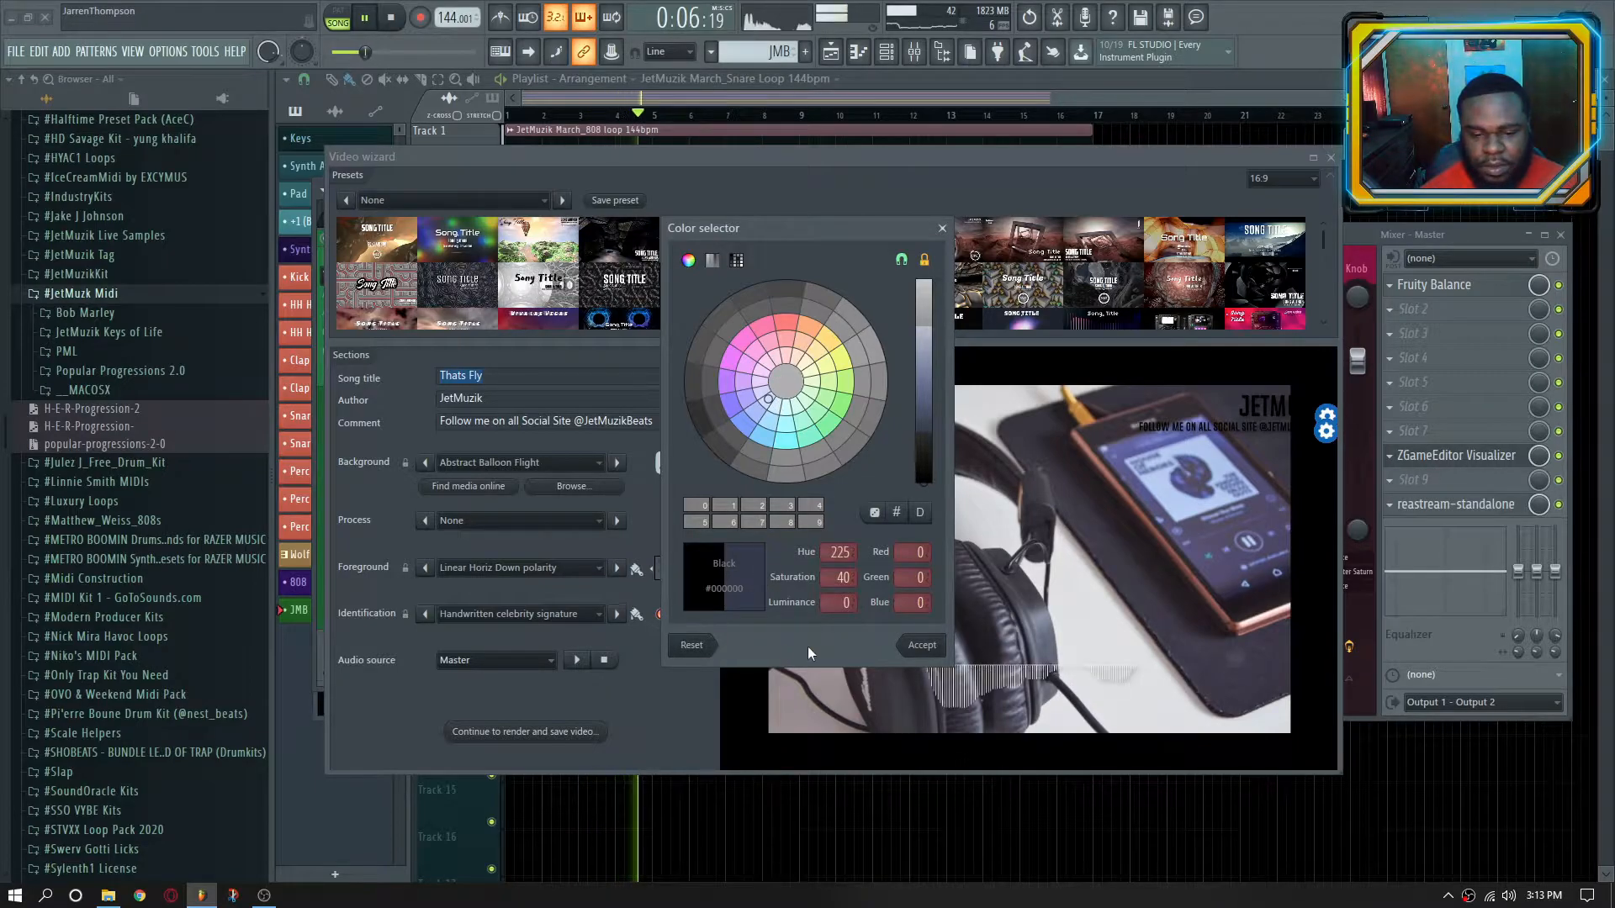
pyautogui.click(942, 228)
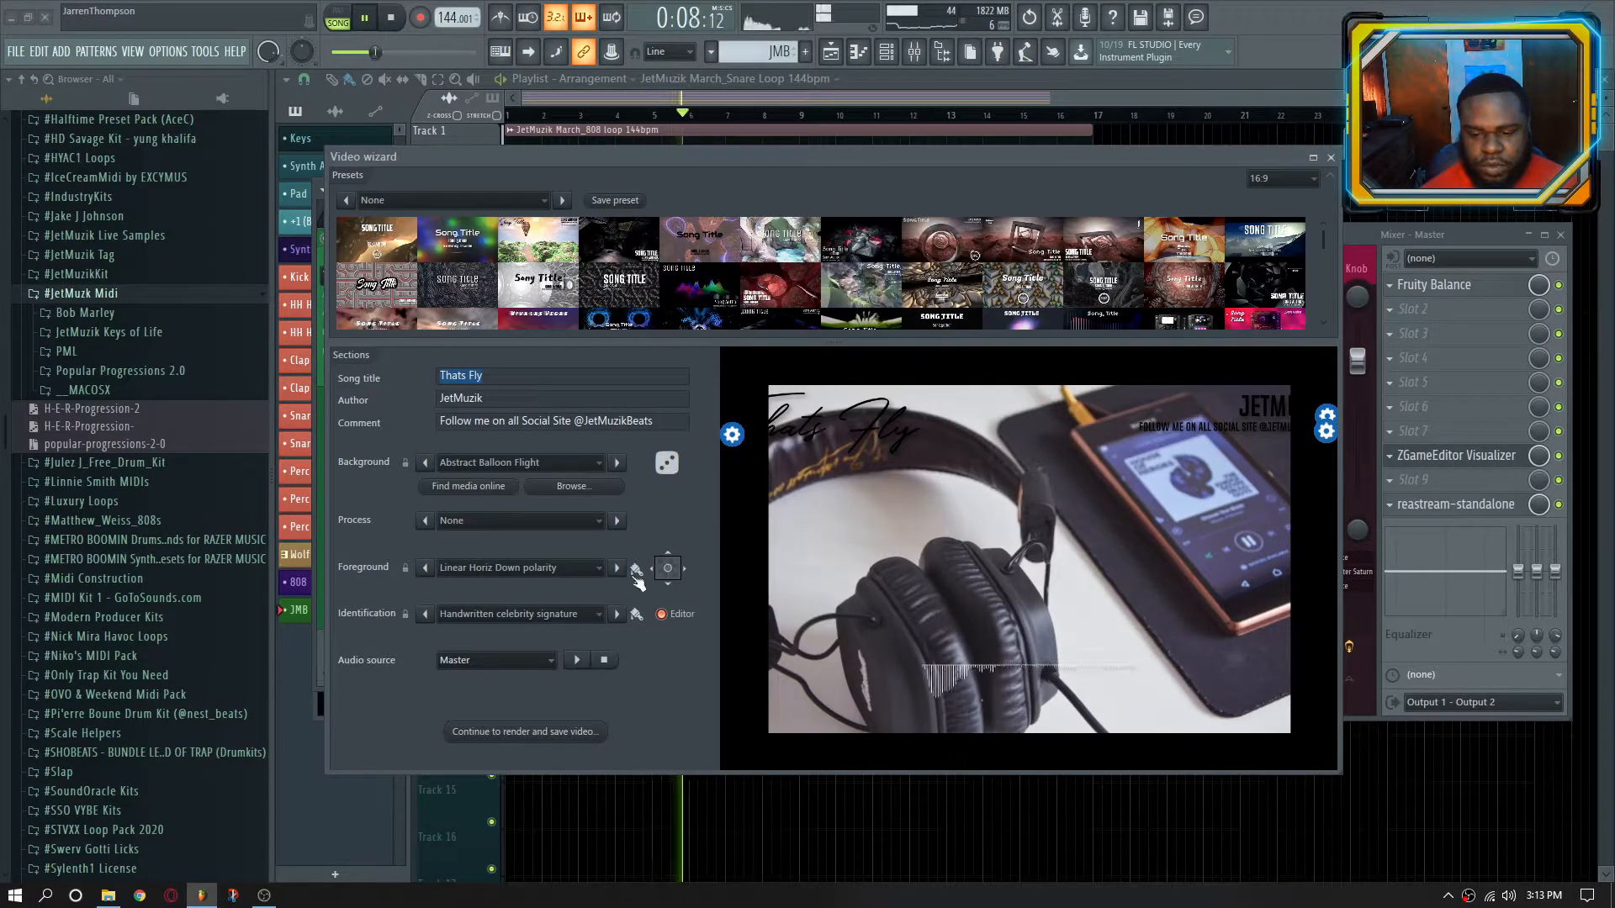
pyautogui.moveTo(665, 569); pyautogui.dragTo(668, 568)
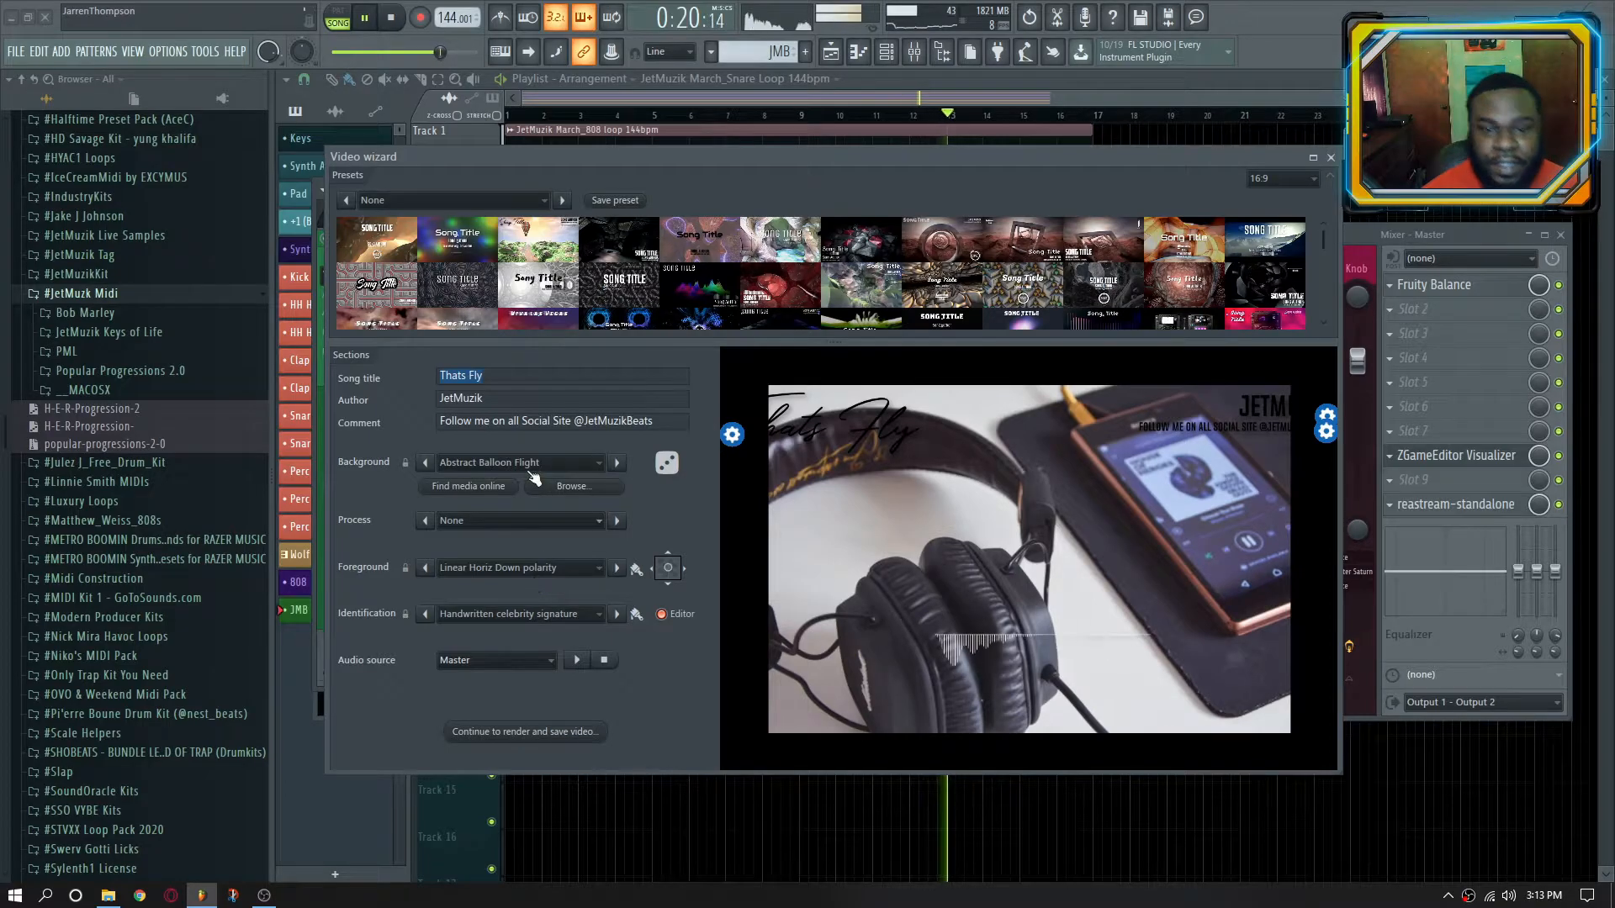
# Move the Video wizard aside to check the Visualizer's layer settings, bring it back, and stop the song playback
pyautogui.moveTo(626, 158); pyautogui.dragTo(1061, 342)
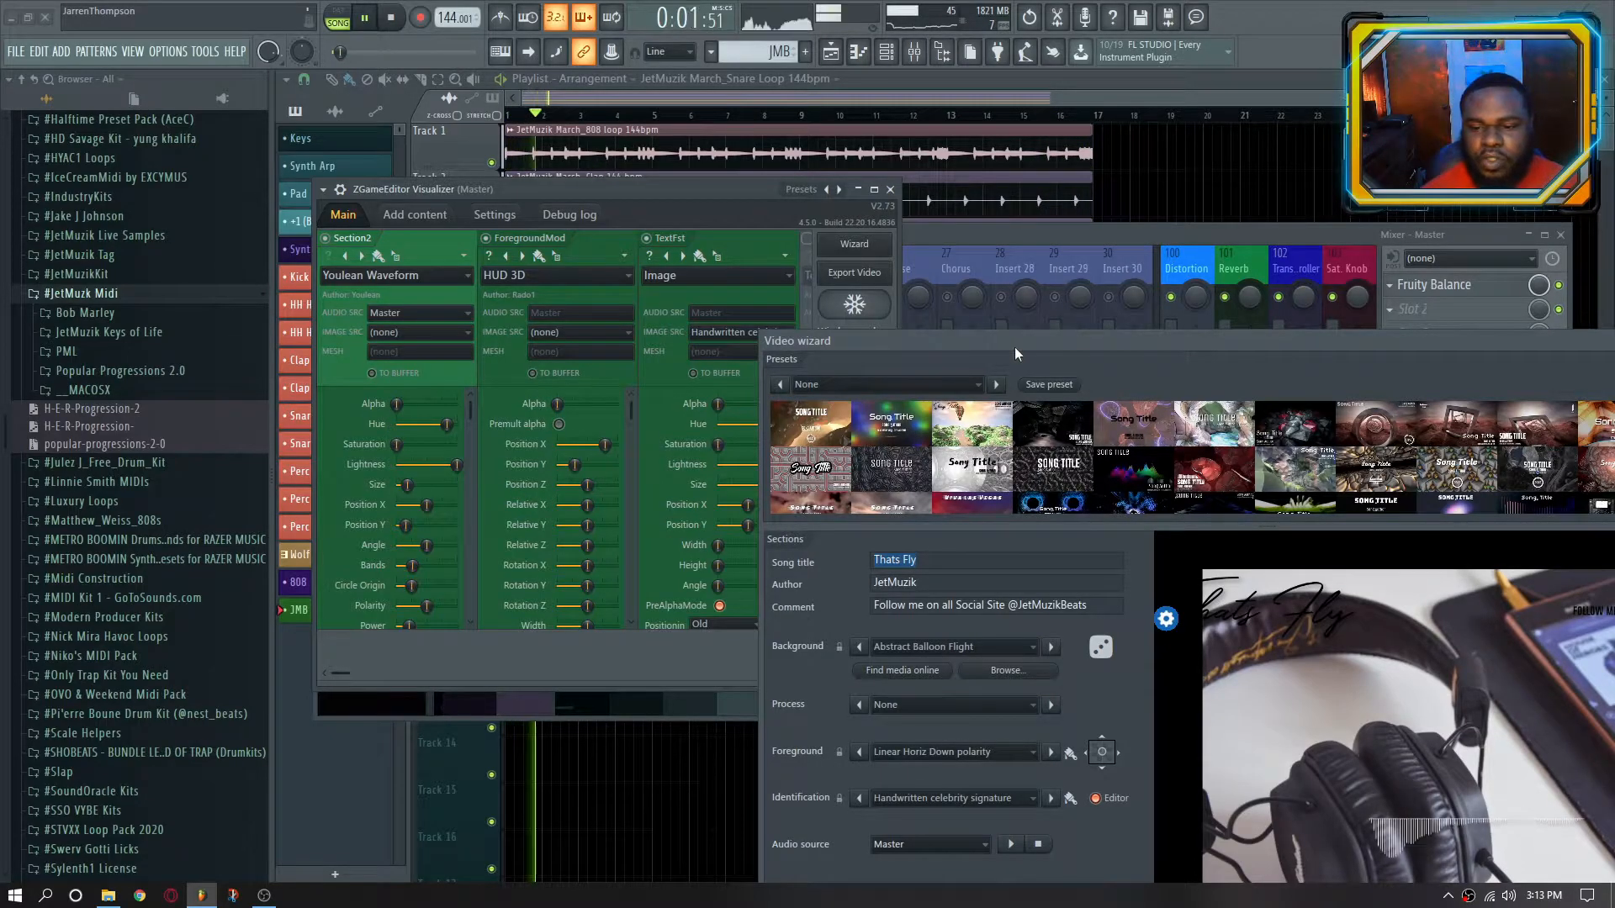
pyautogui.moveTo(1011, 345); pyautogui.dragTo(693, 135)
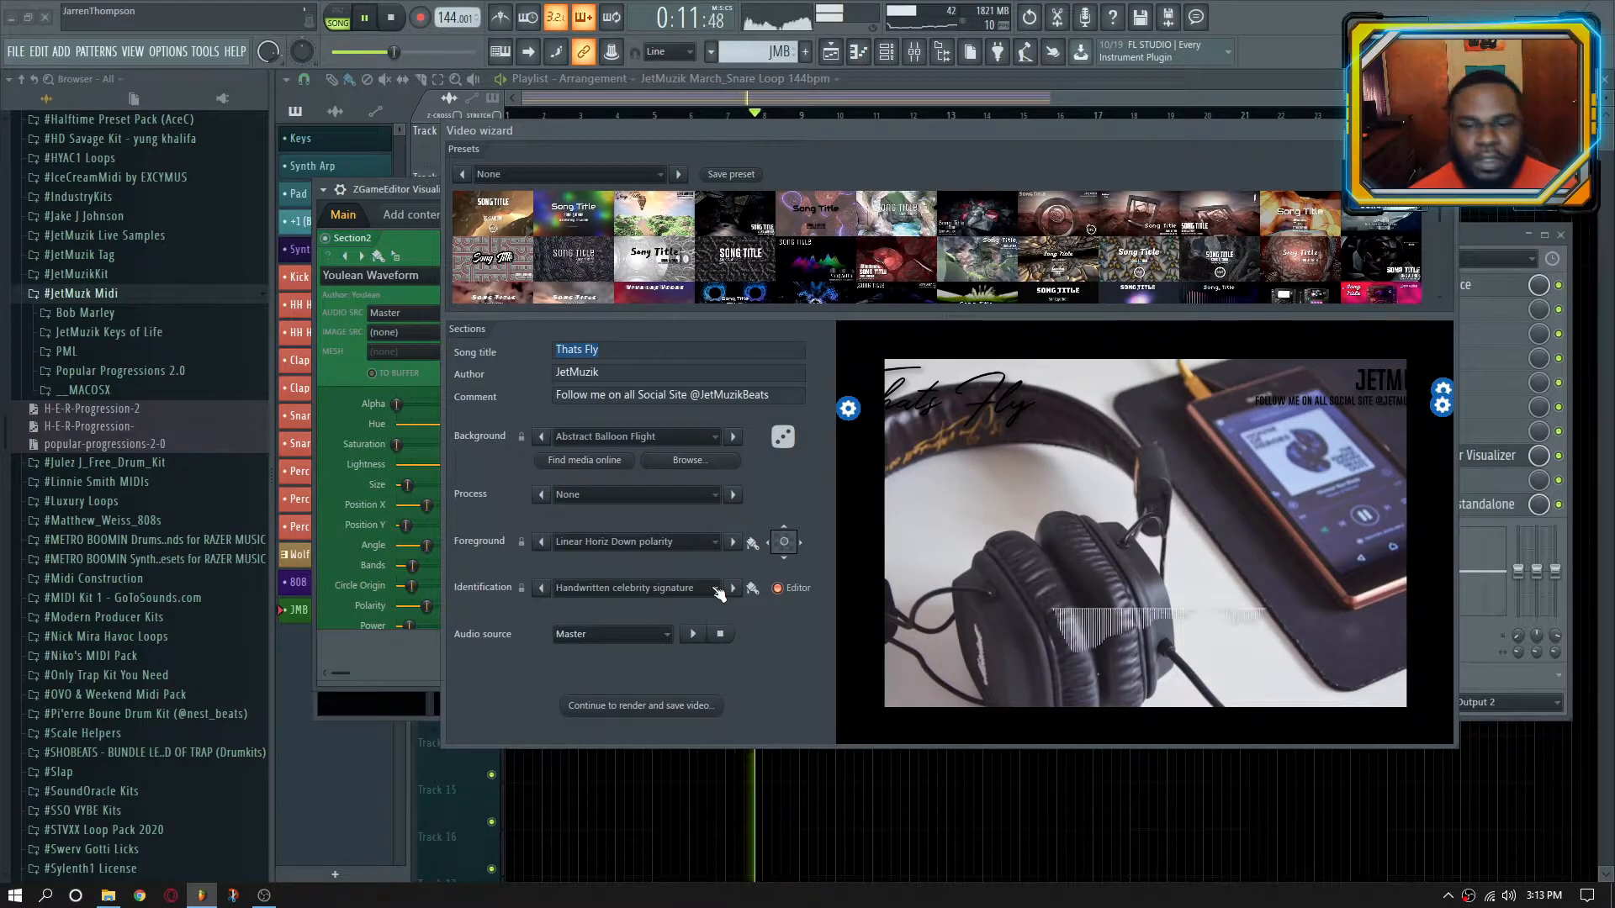
pyautogui.press('space')
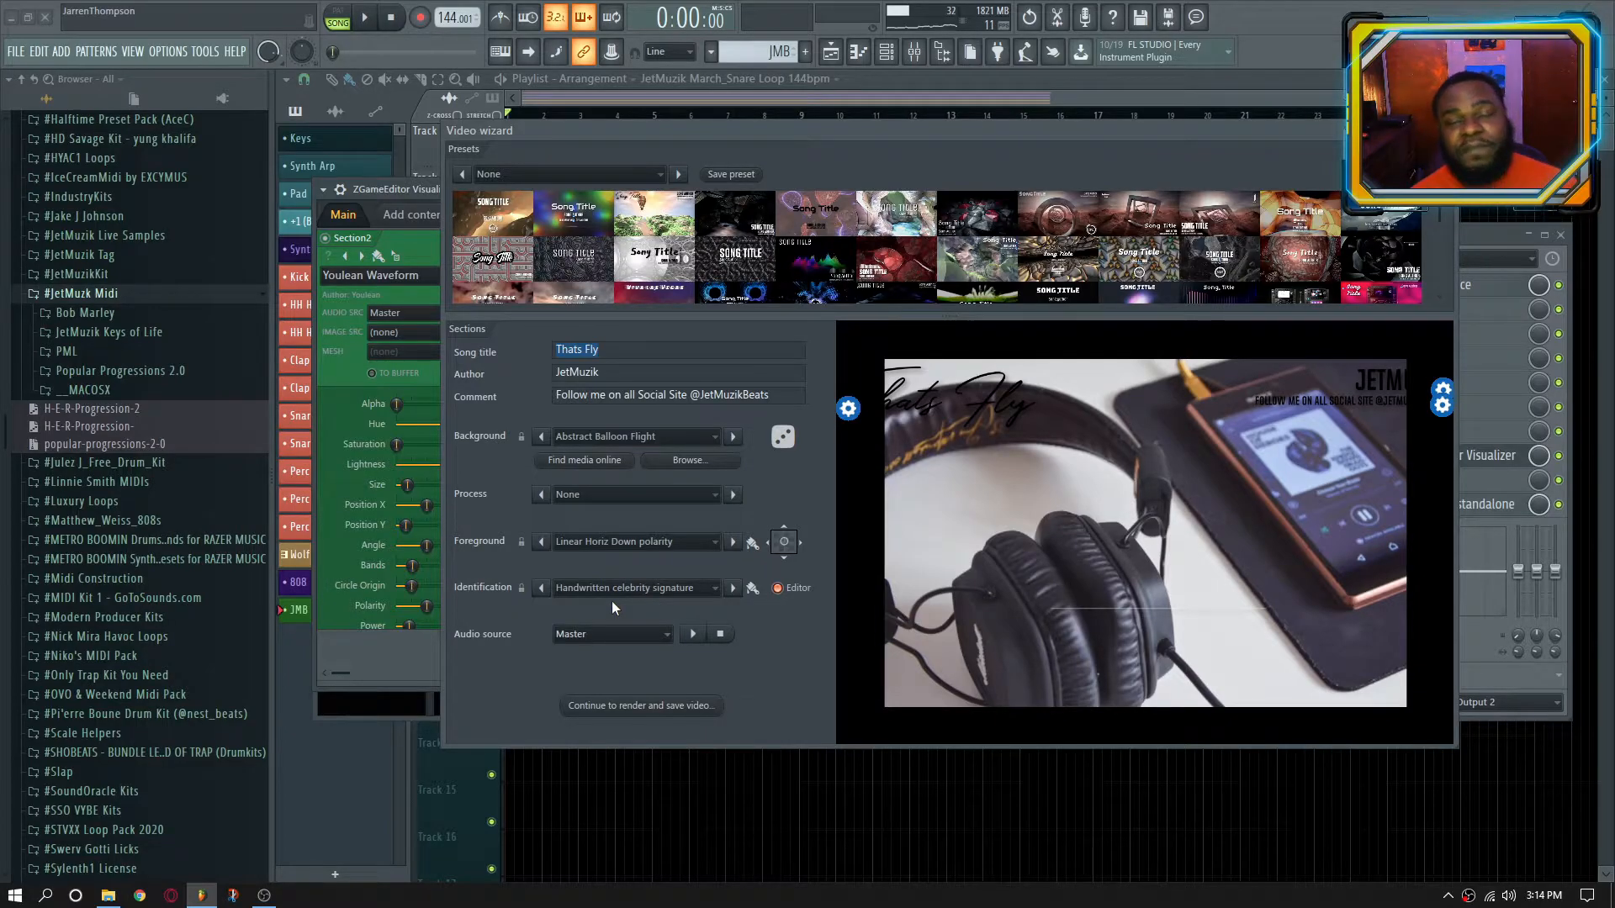
# Reposition the Video wizard slightly and review the mixer tracks available as audio source, keeping Master
pyautogui.moveTo(894, 131); pyautogui.dragTo(836, 132)
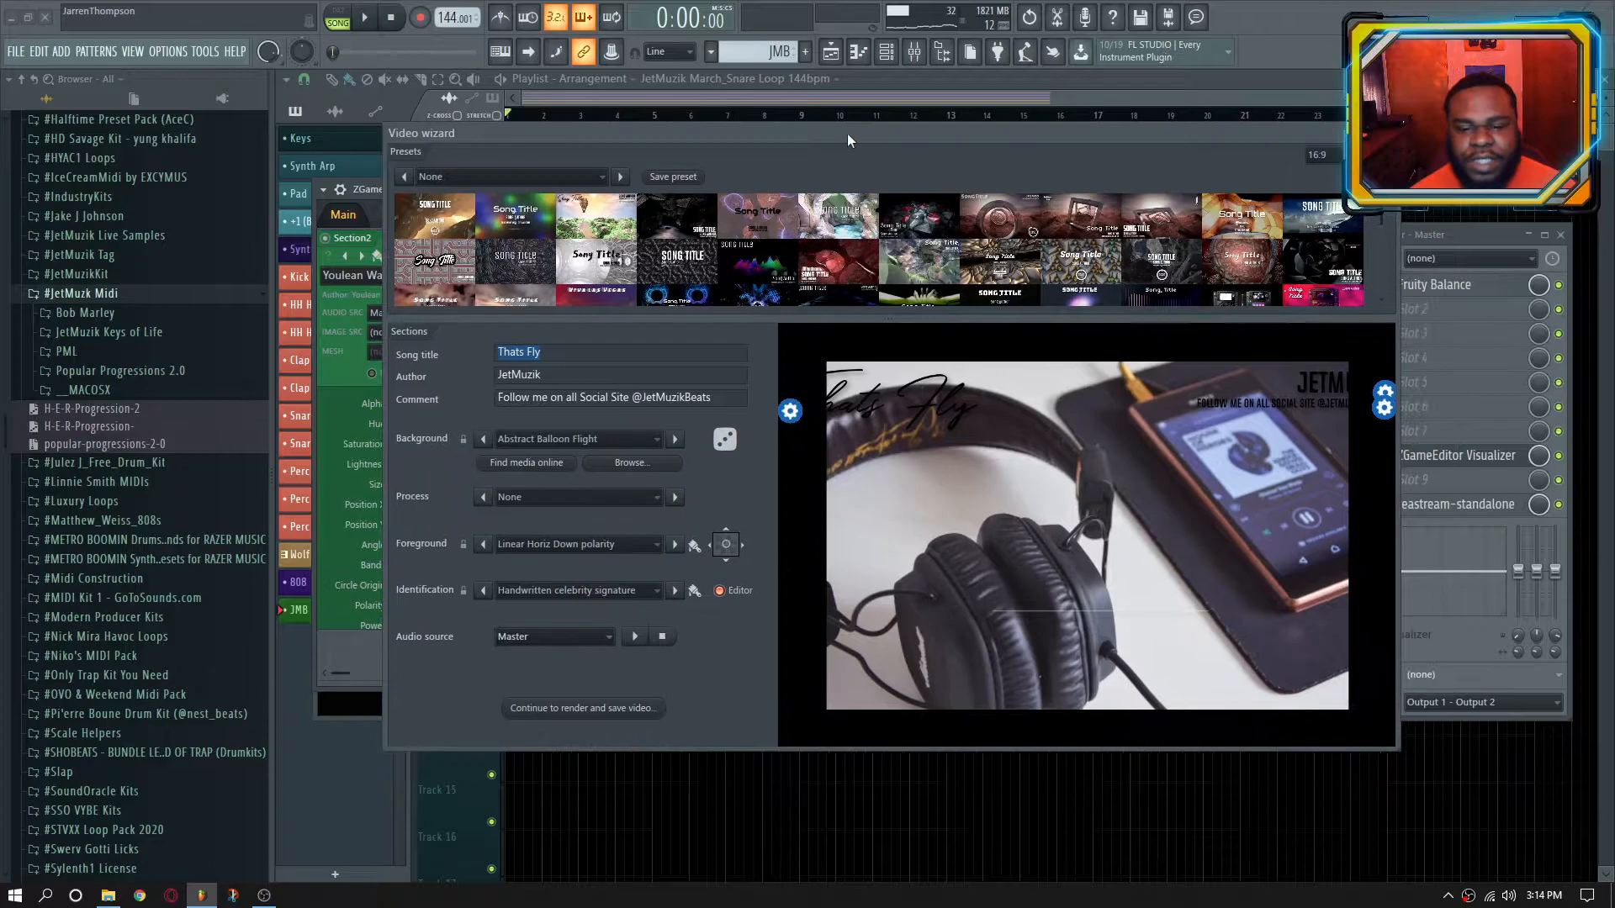
pyautogui.click(524, 638)
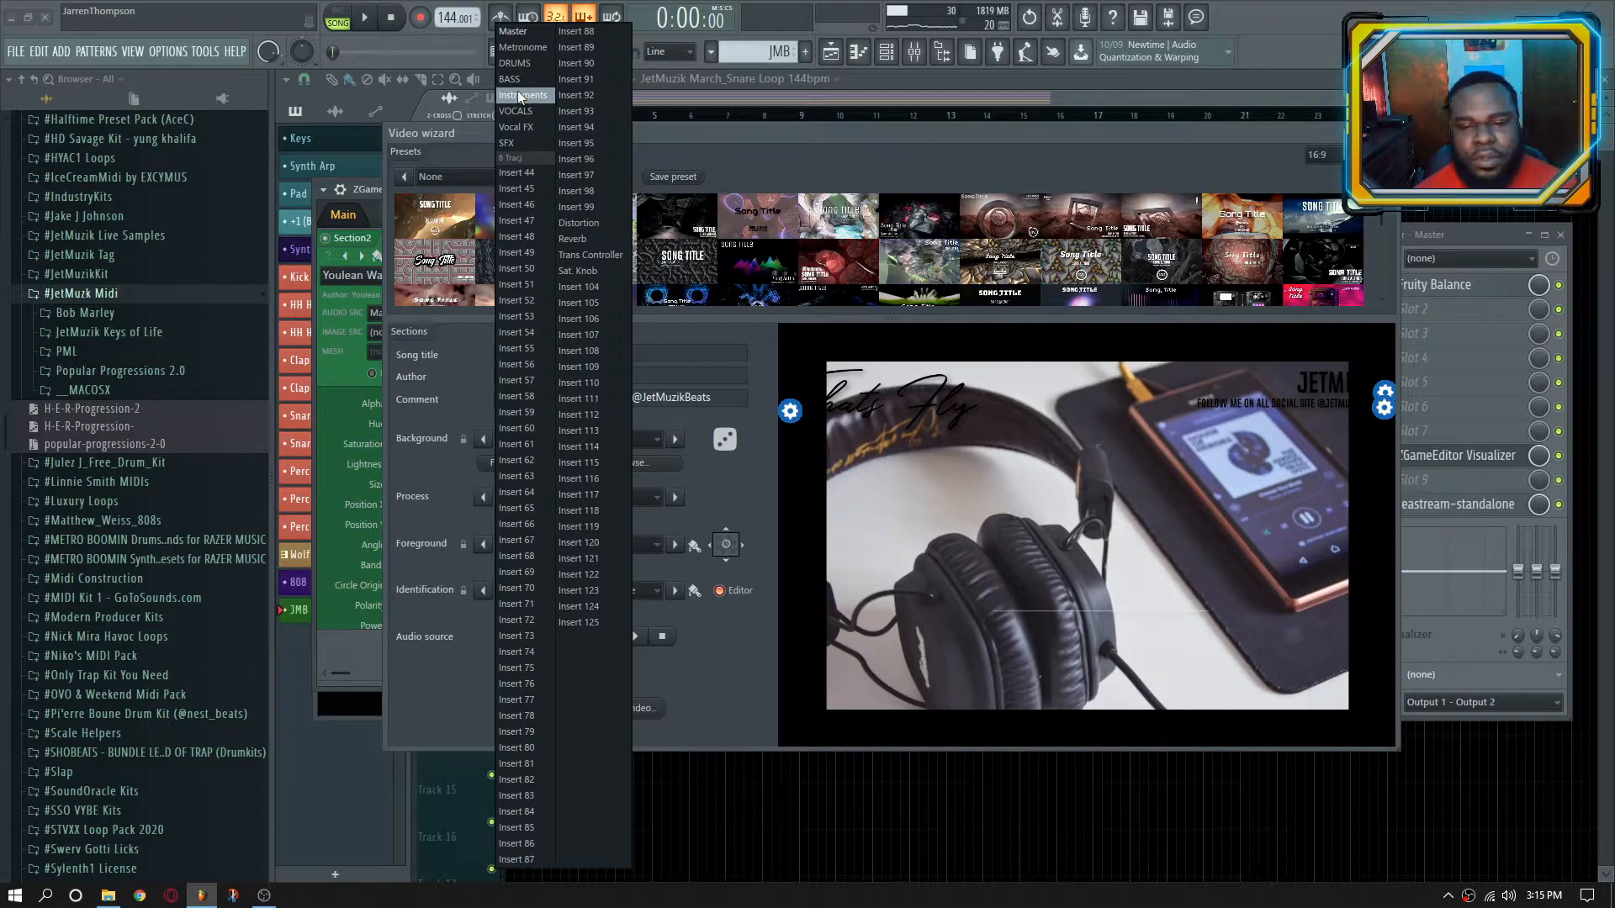
pyautogui.click(692, 336)
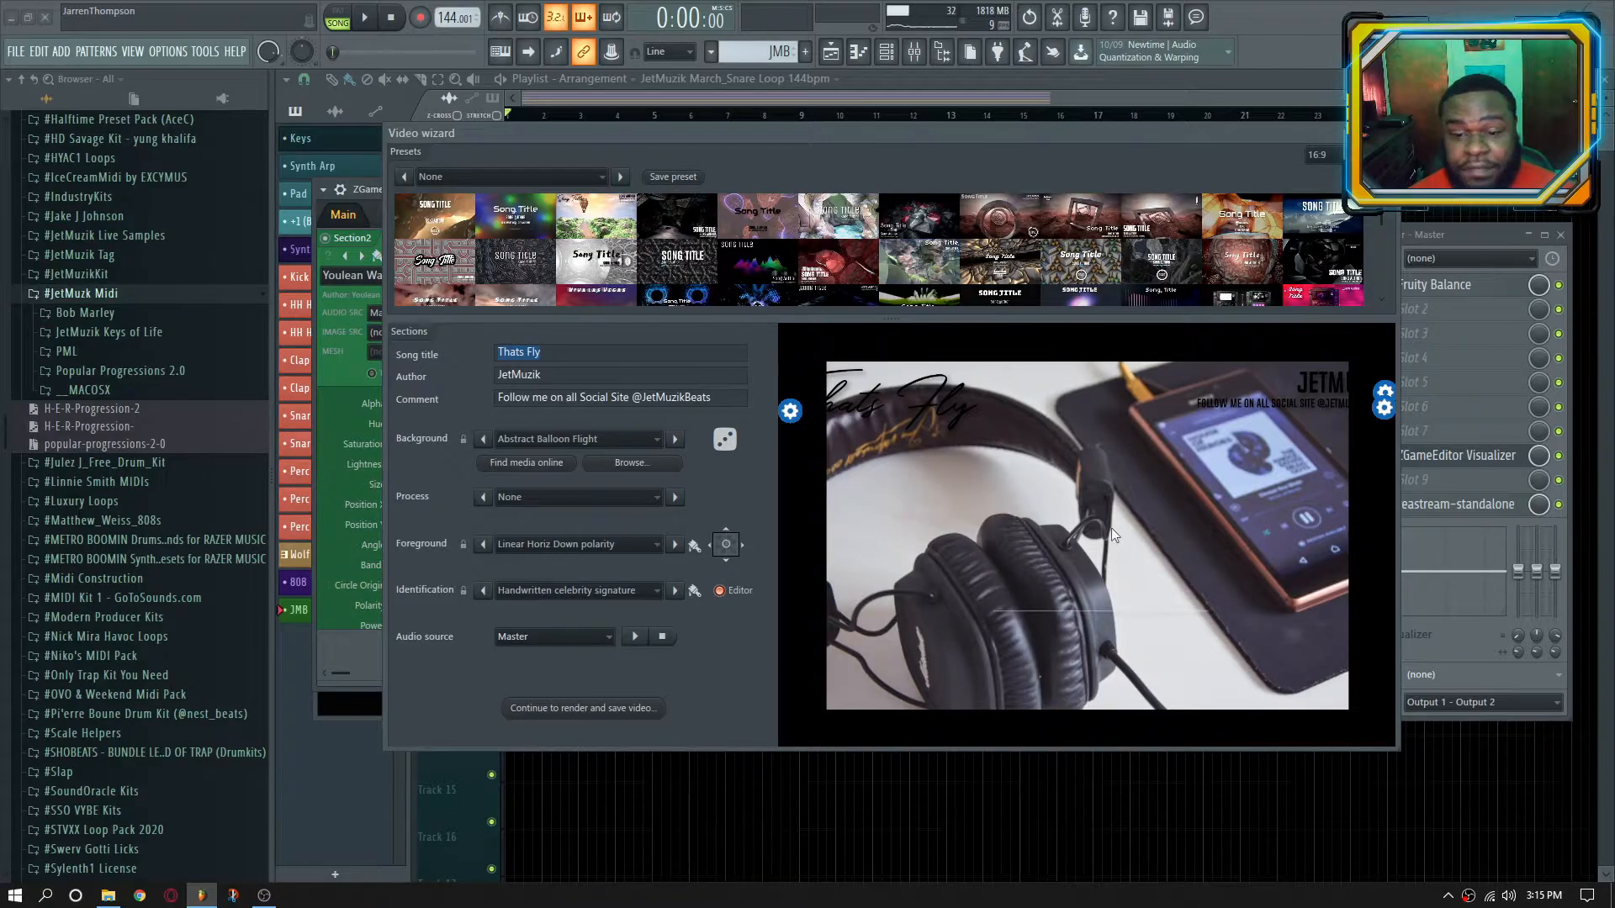
# Review the video export with the YouTube HD preset through to the audio render settings, and exit without starting the render
pyautogui.click(617, 713)
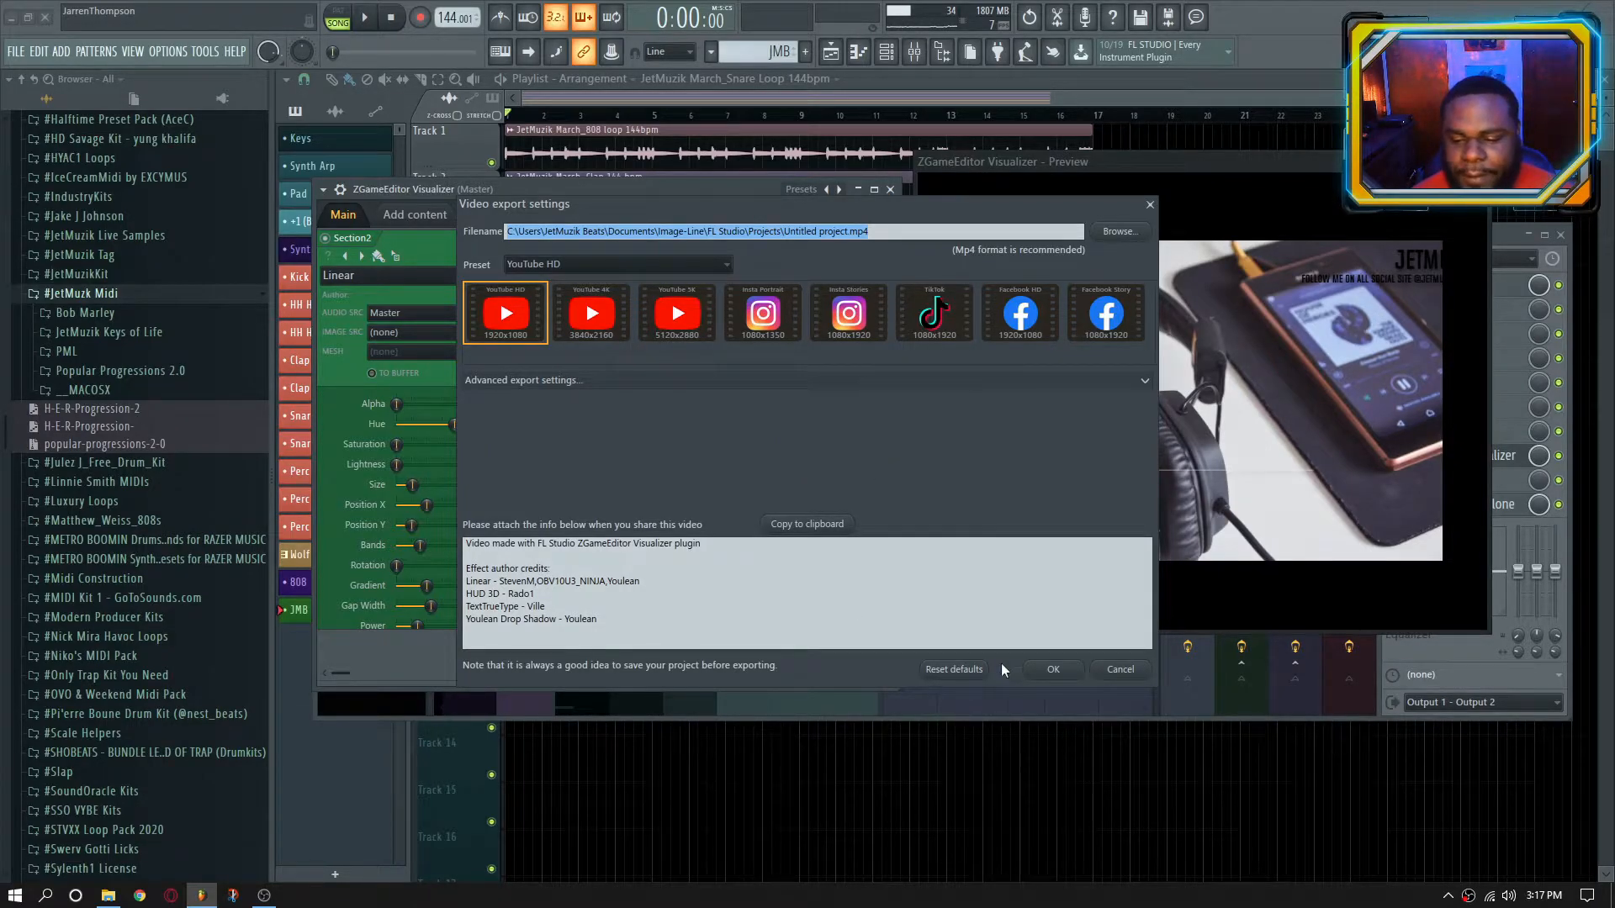
pyautogui.click(1051, 670)
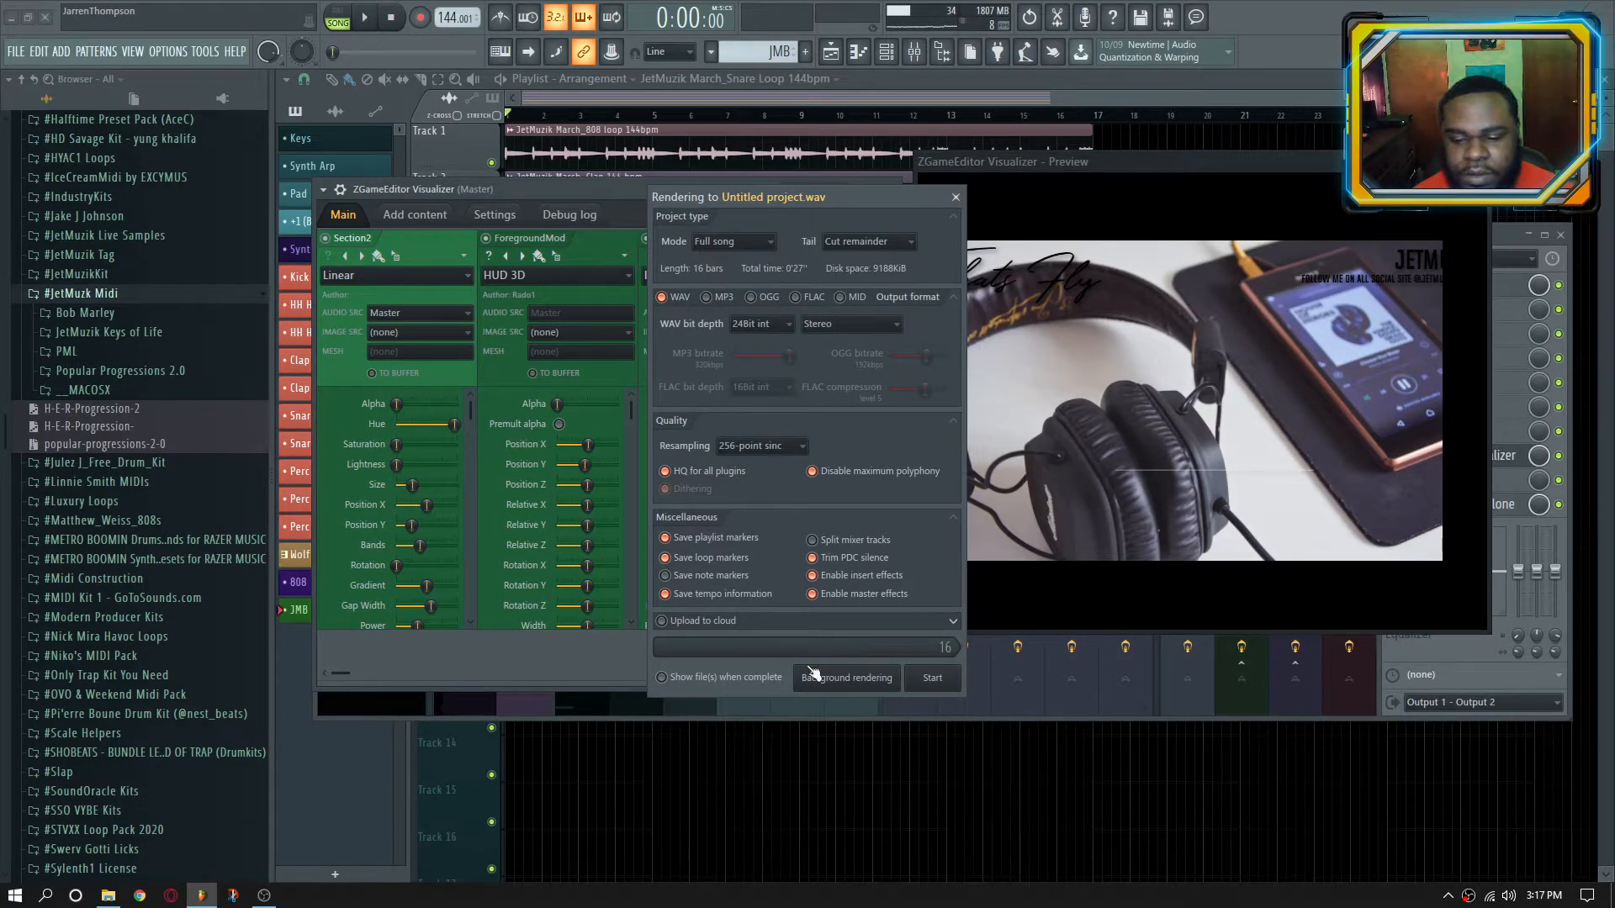
pyautogui.click(959, 199)
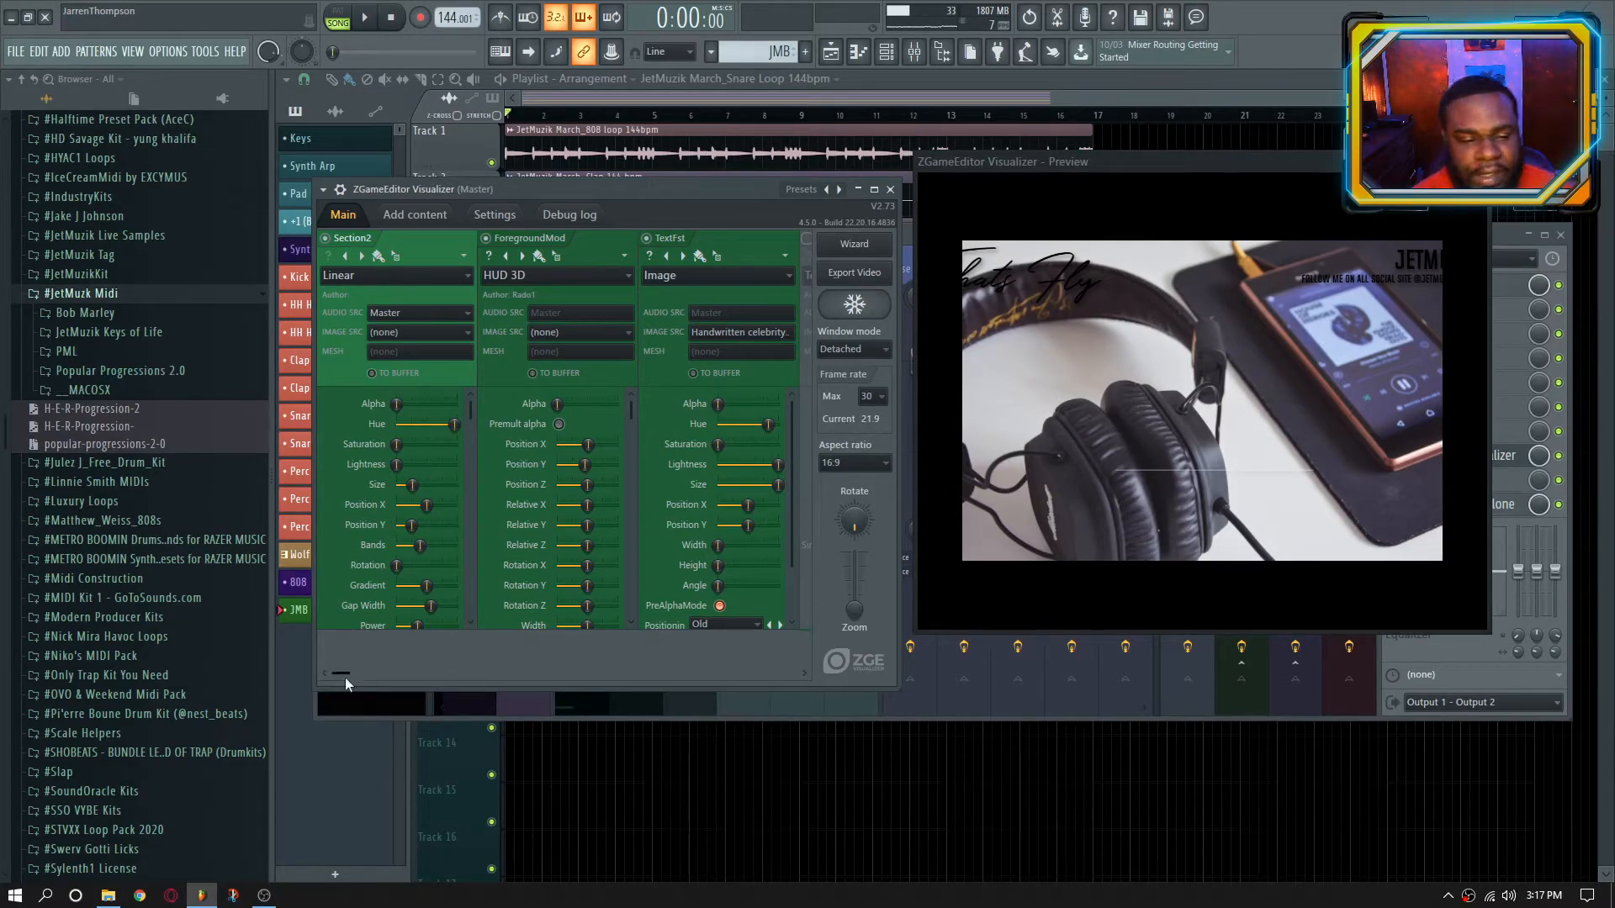
# Maximize the ZGameEditor Visualizer window and view the detached video preview in full screen
pyautogui.moveTo(346, 670); pyautogui.dragTo(311, 668)
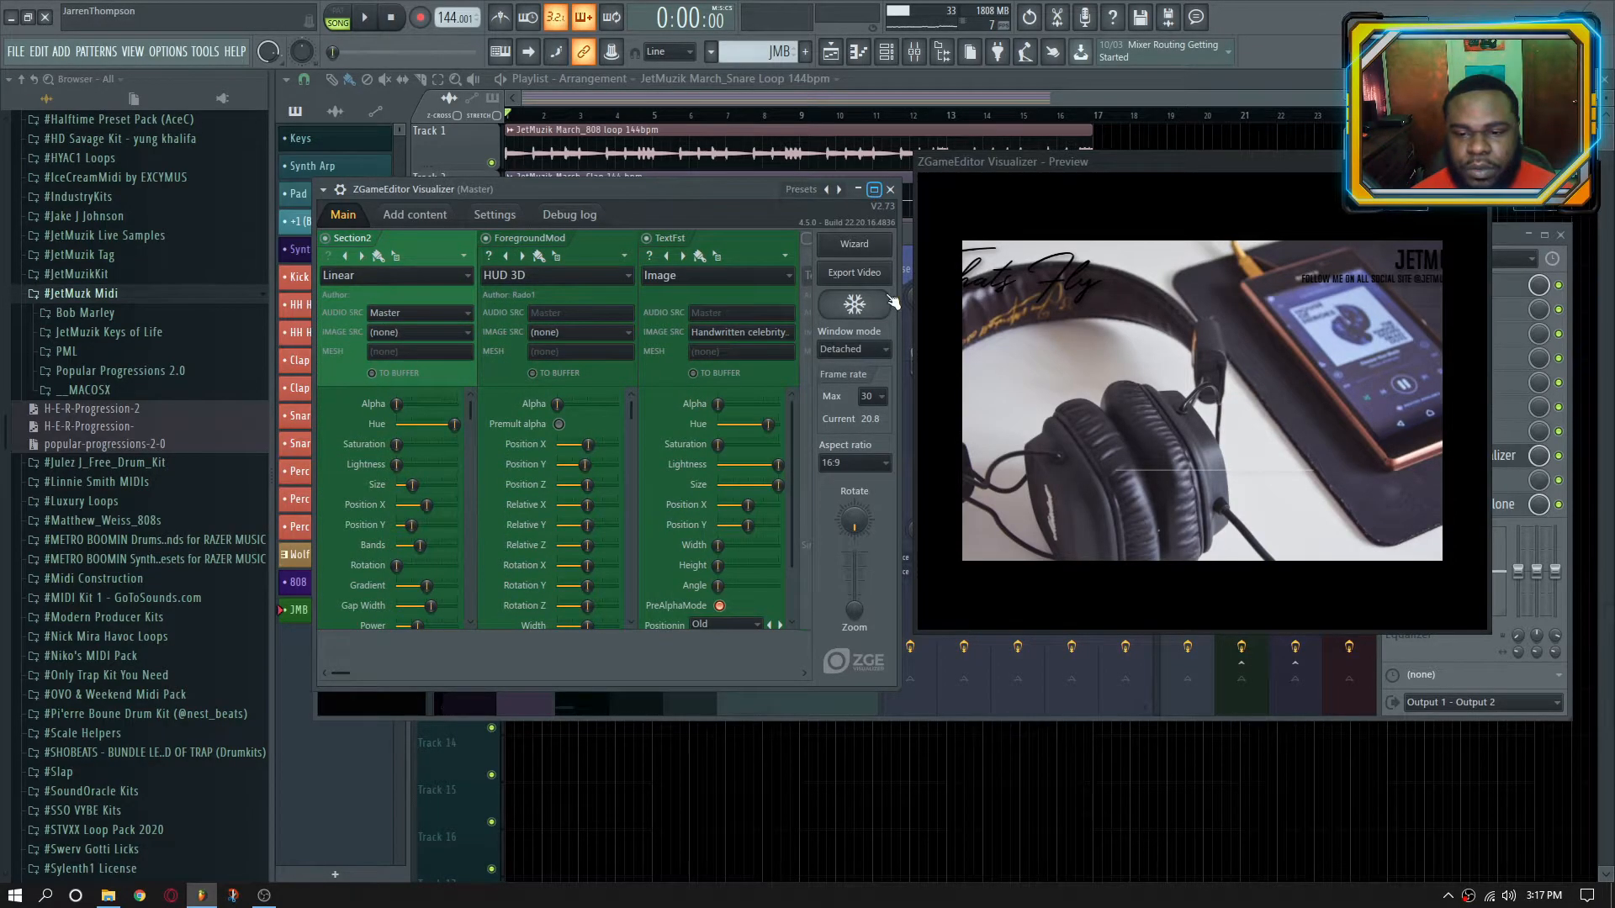
pyautogui.click(874, 190)
pyautogui.click(1462, 161)
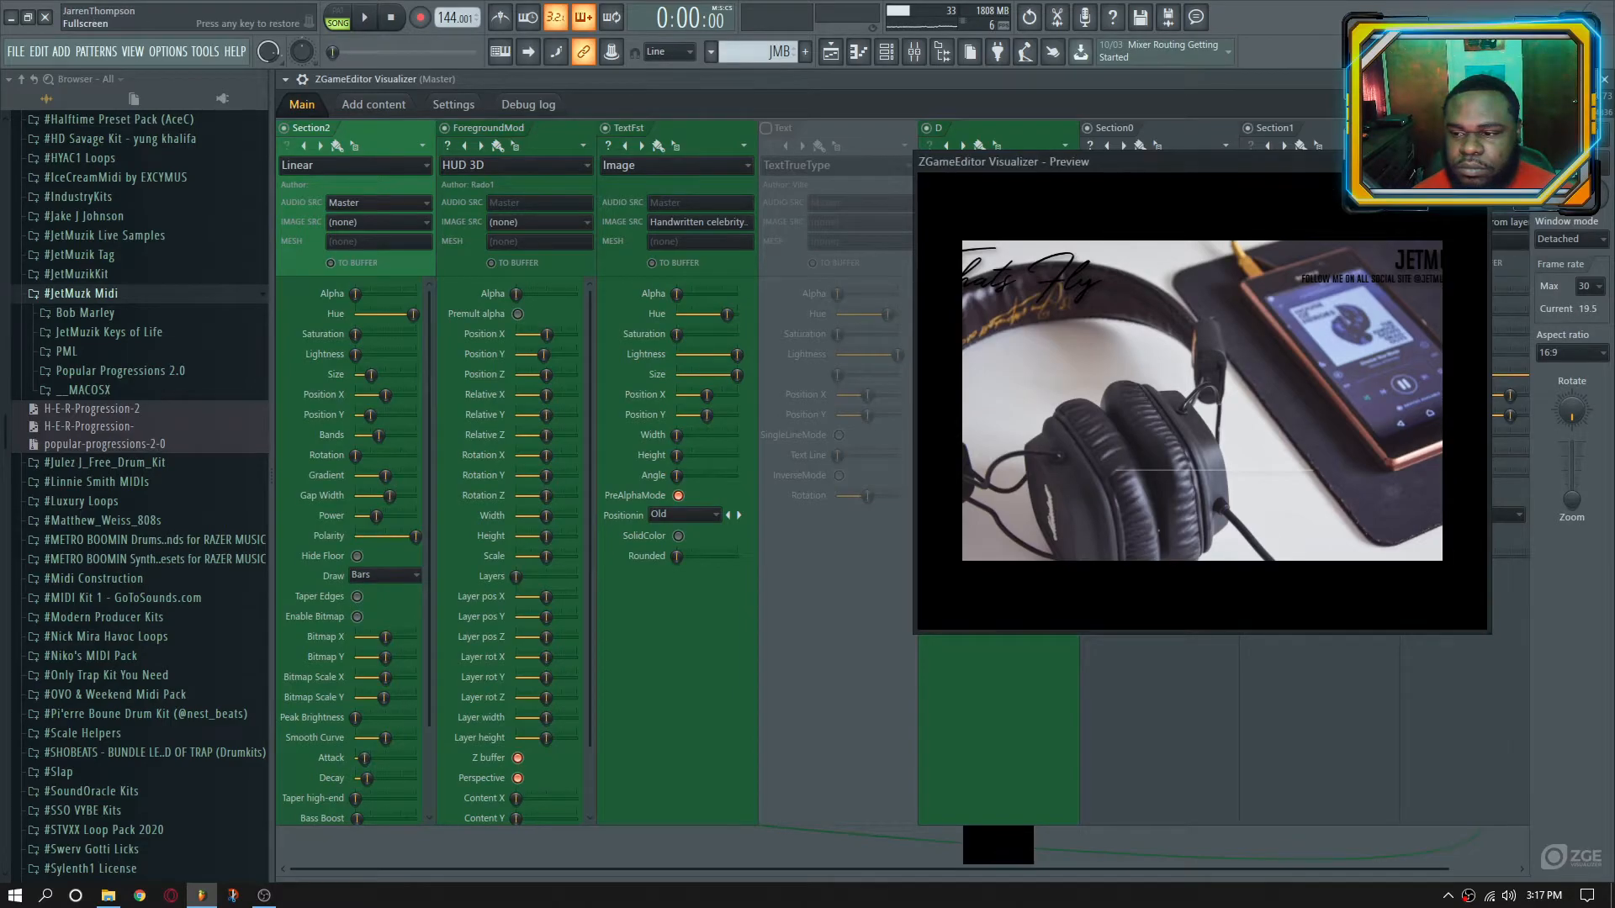
pyautogui.press('Escape')
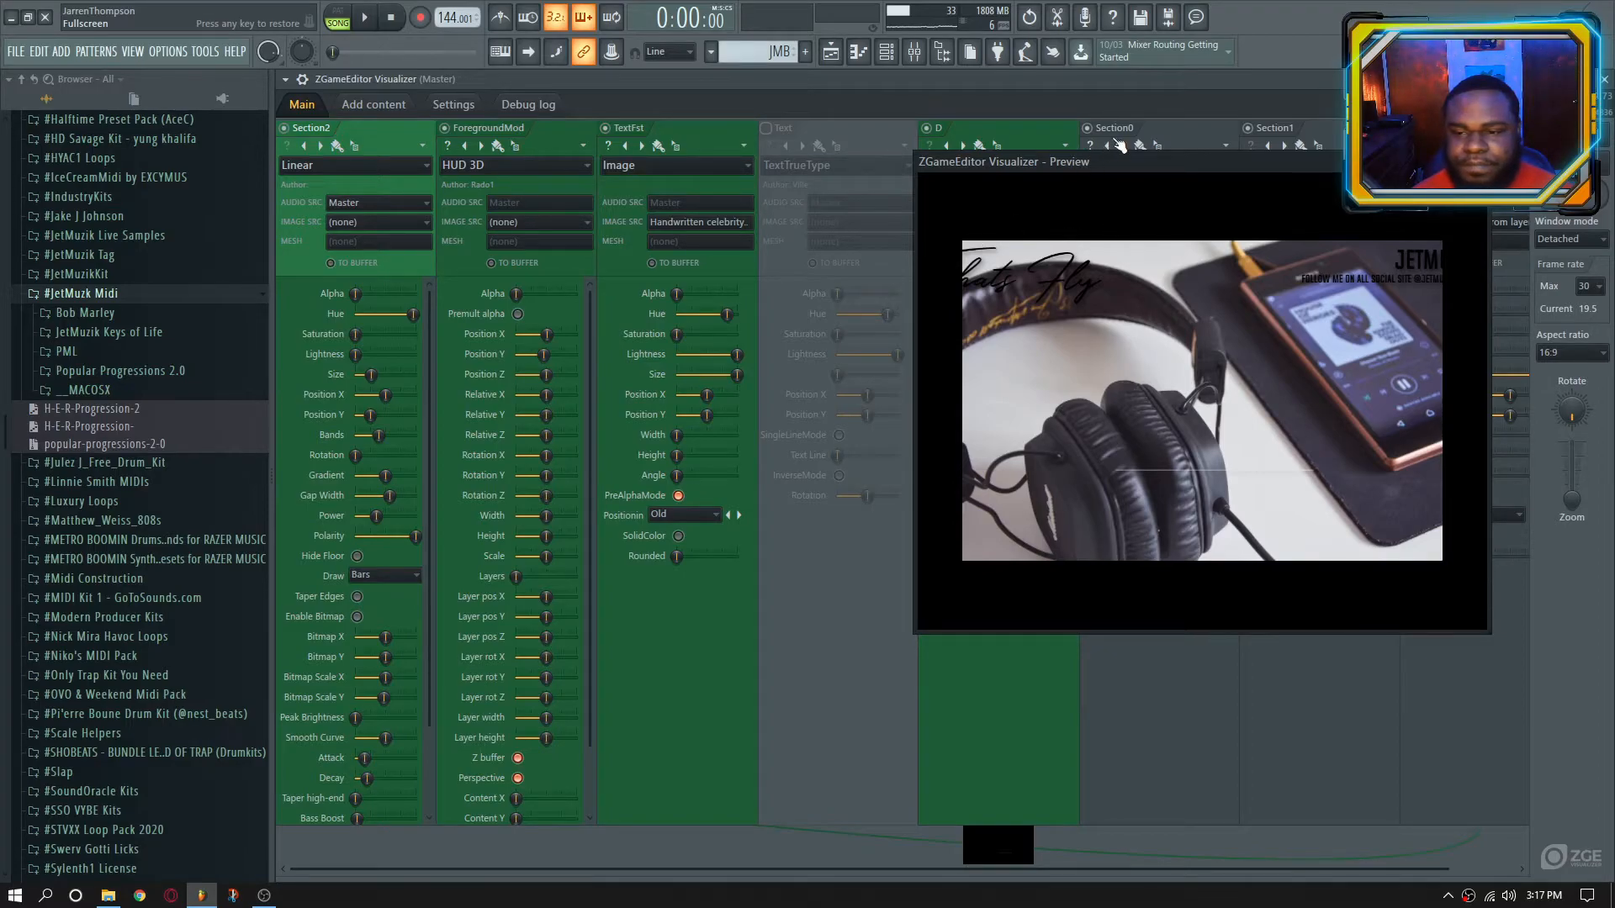
pyautogui.doubleClick(1145, 164)
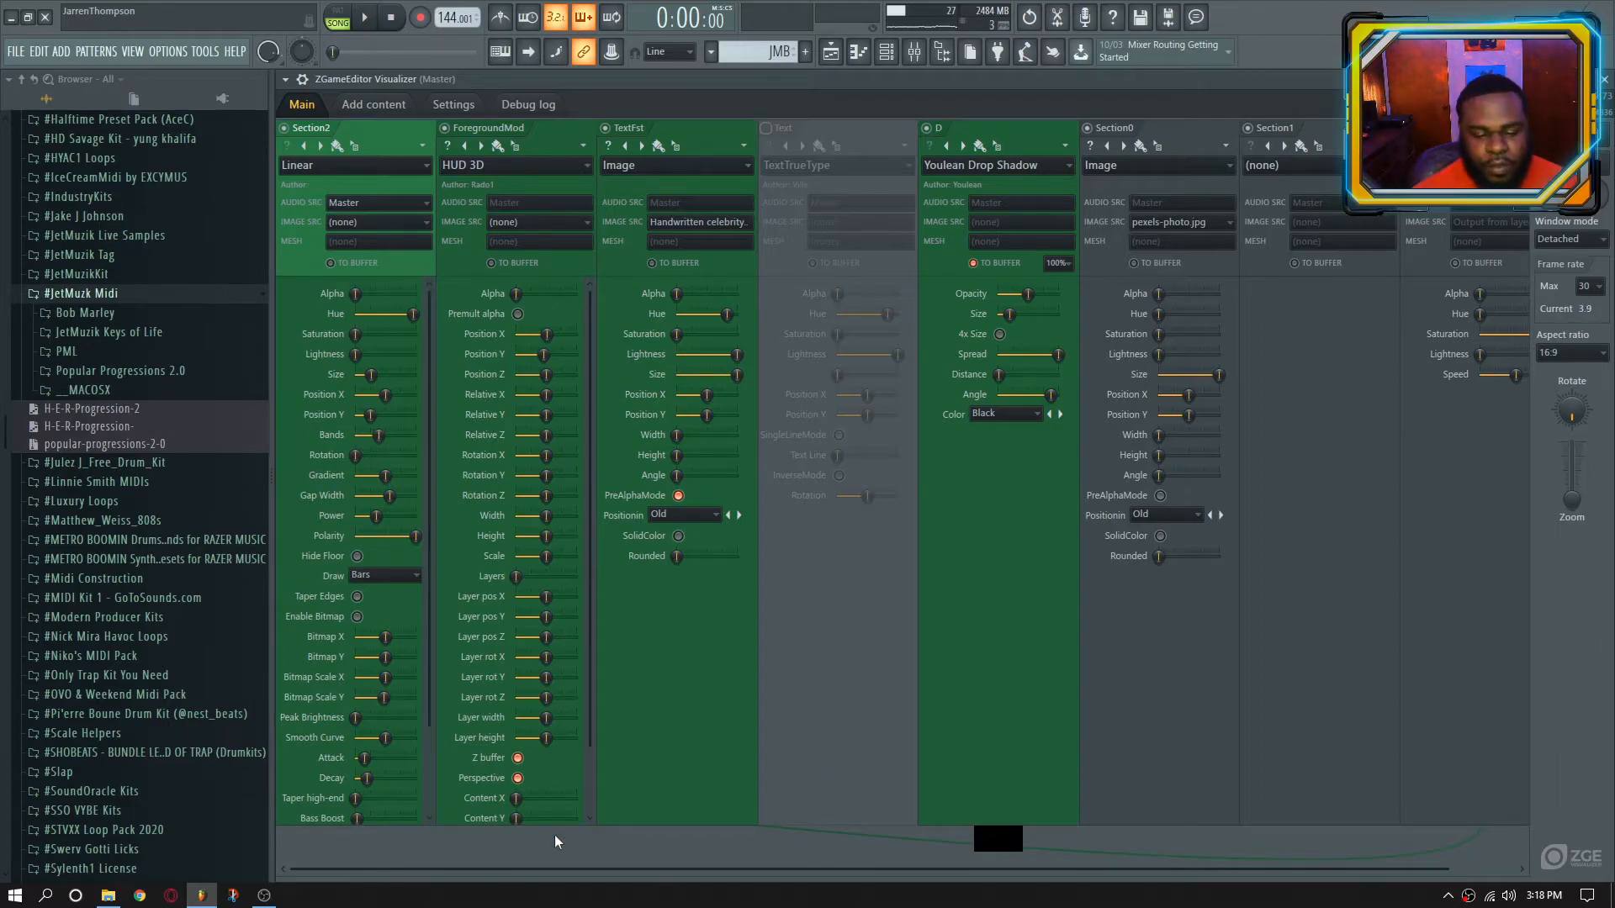
pyautogui.moveTo(598, 876); pyautogui.dragTo(921, 872)
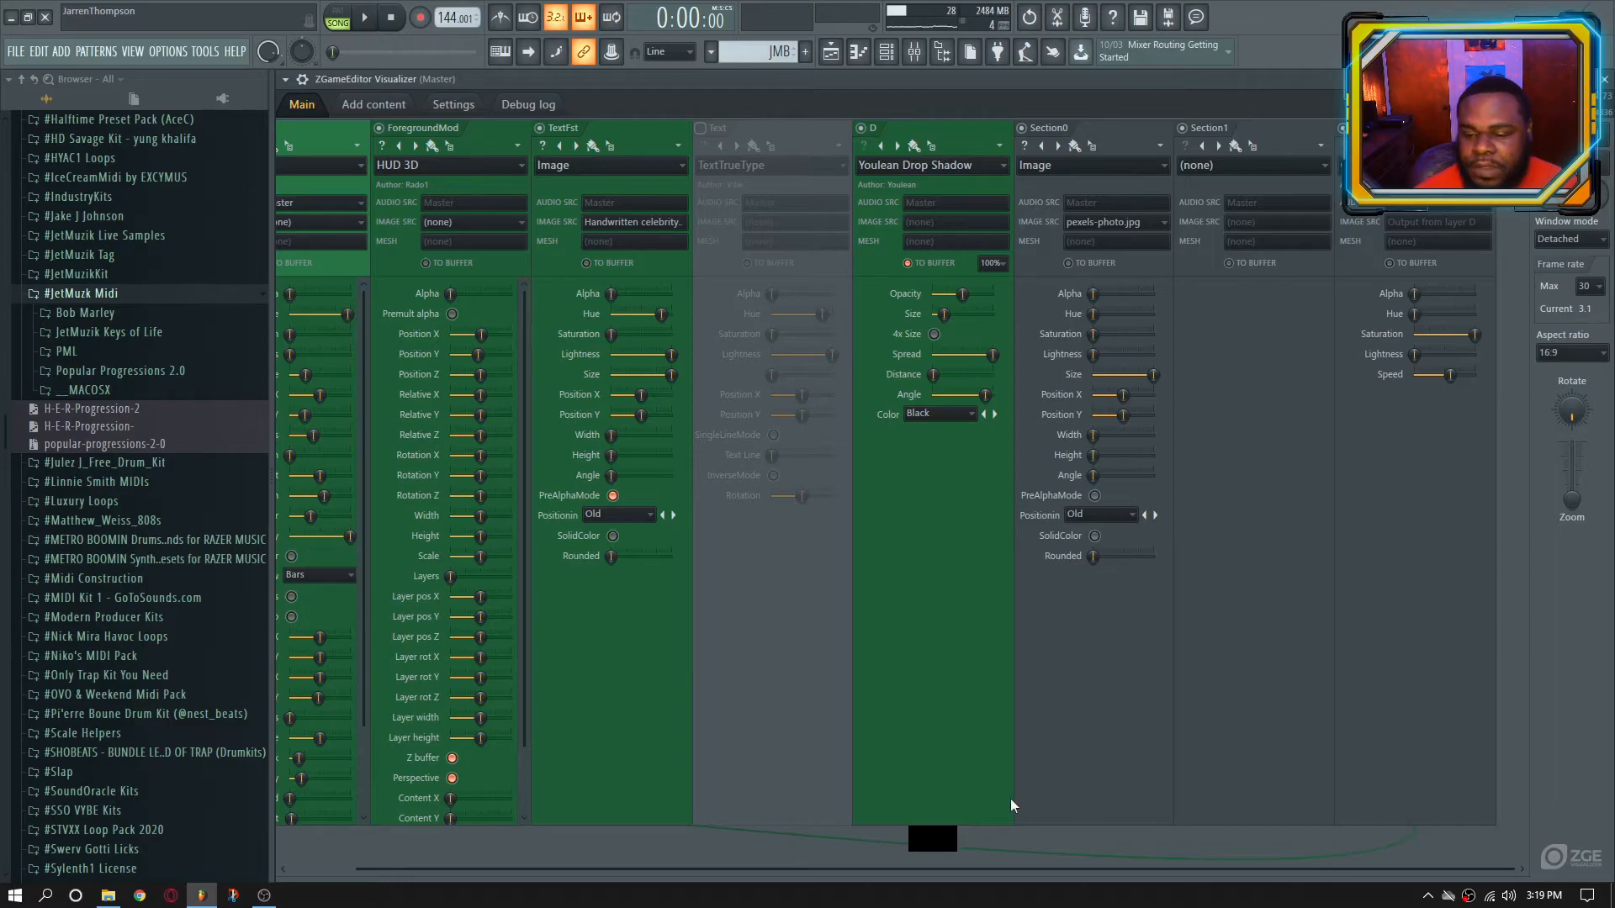
pyautogui.moveTo(900, 875); pyautogui.dragTo(656, 871)
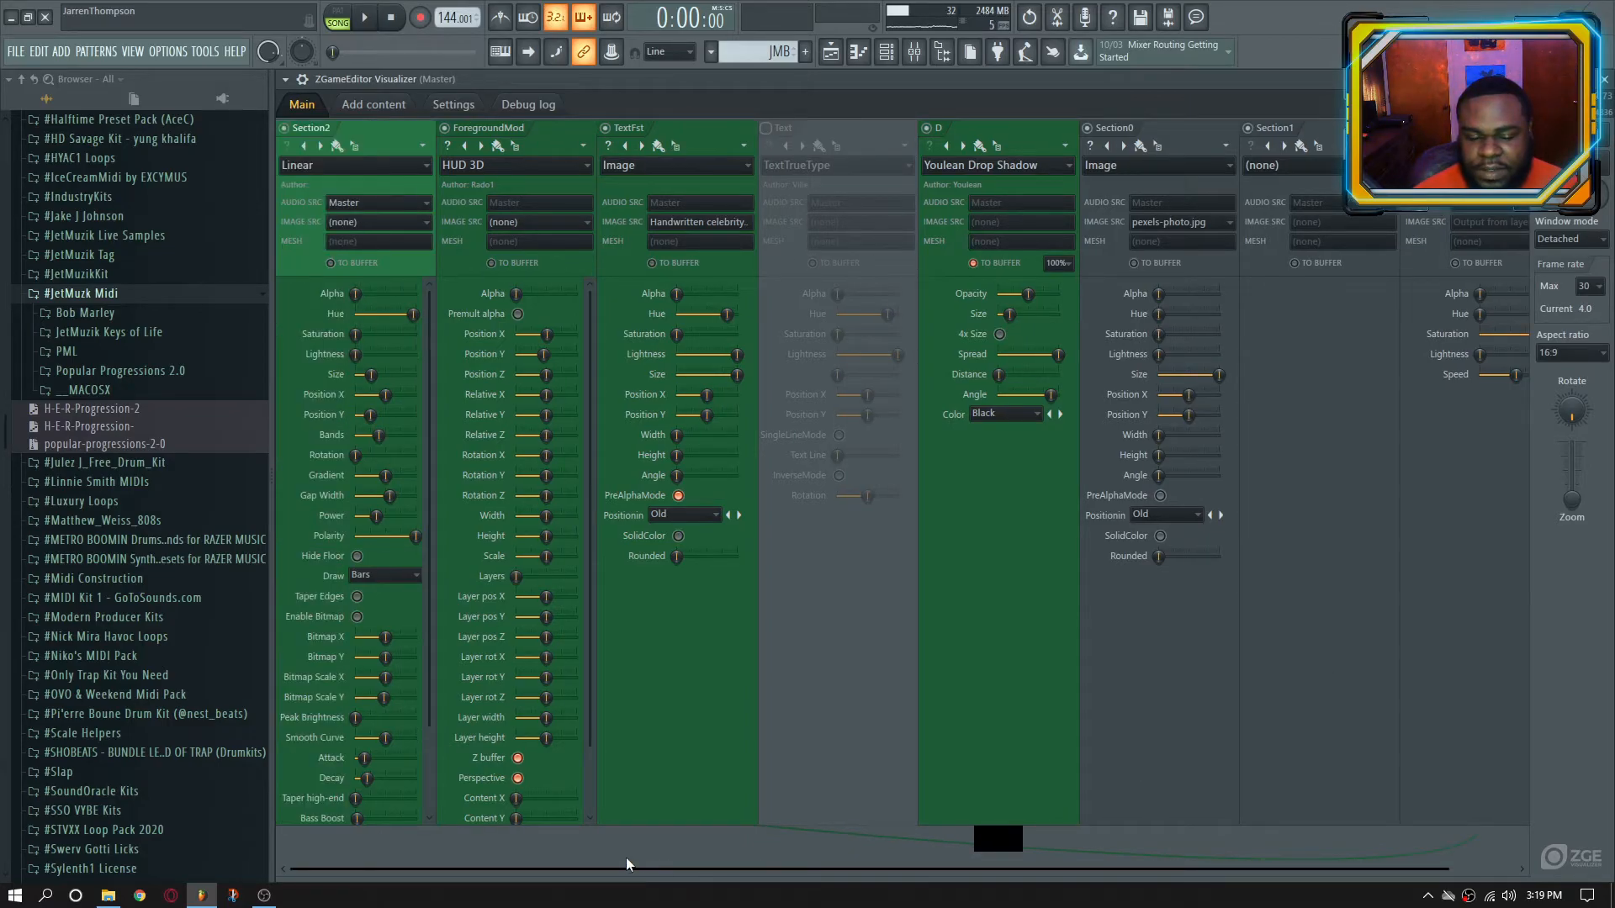